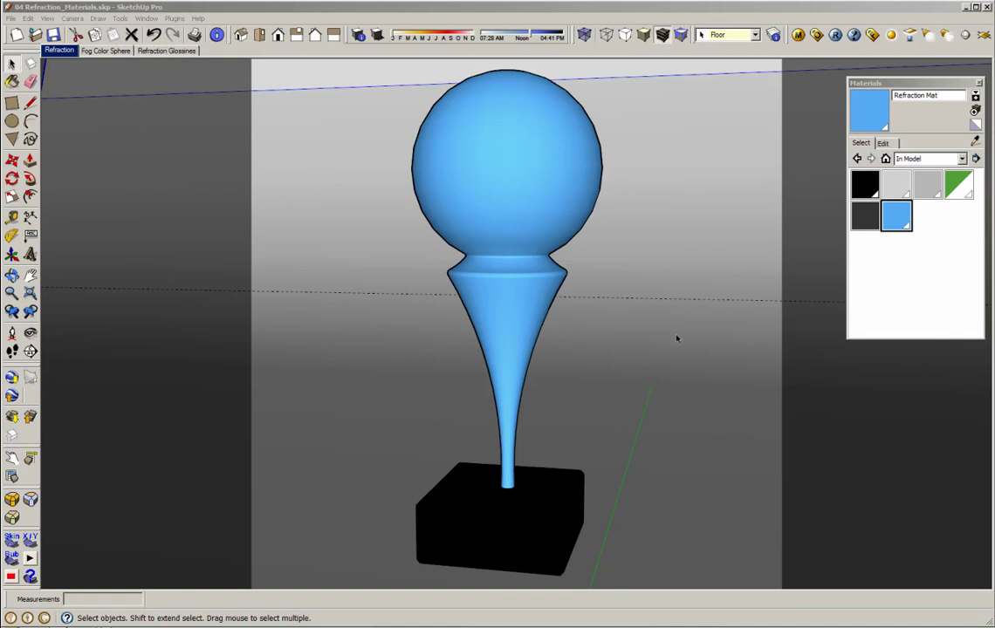
Open the V-Ray Material Editor, render the scene with the current Refraction Mat, and return to the editor.
{"action": "left_click", "coordinate": [797, 35]}
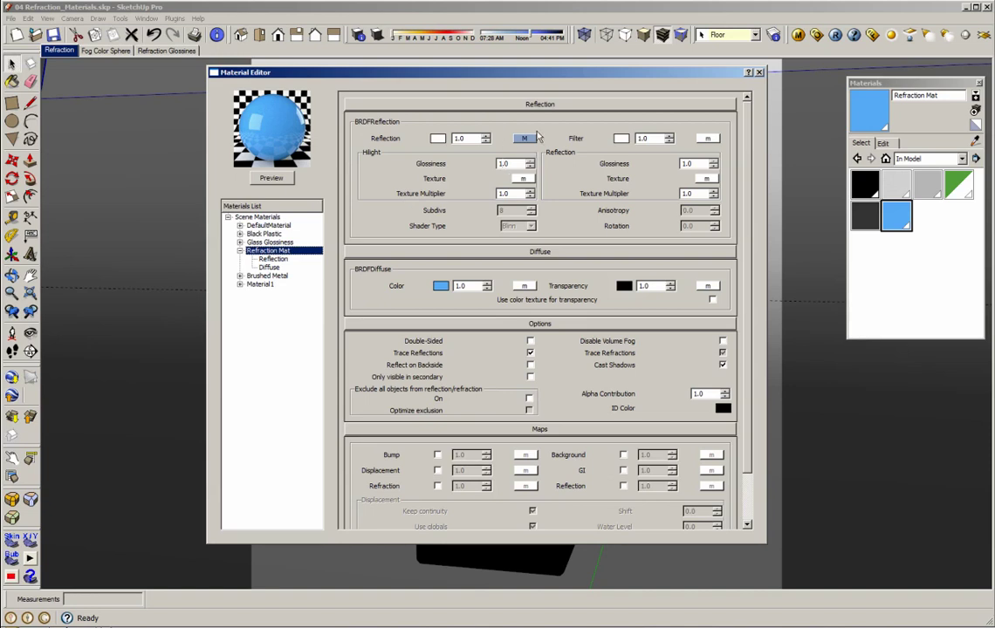
{"action": "left_click", "coordinate": [835, 35]}
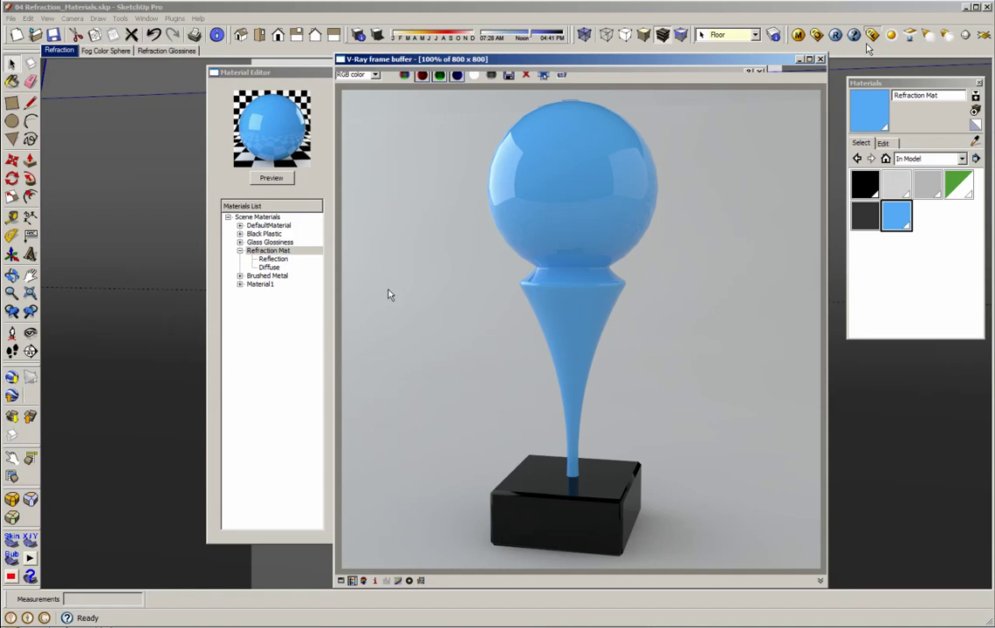
{"action": "left_click", "coordinate": [307, 325]}
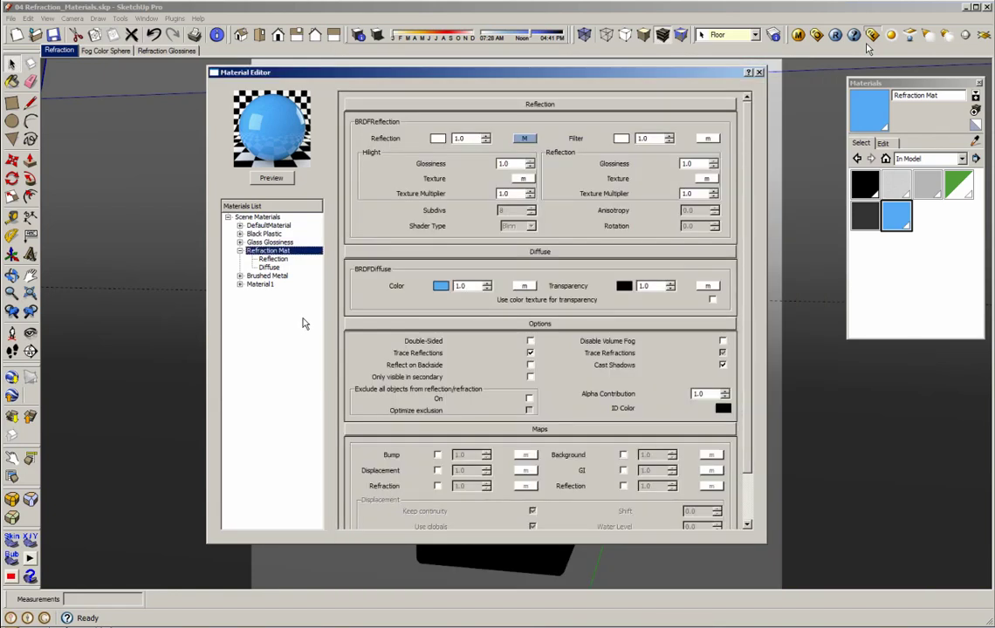
Add a Refraction layer to the Refraction Mat material and update its preview.
{"action": "right_click", "coordinate": [292, 253]}
{"action": "mouse_move", "coordinate": [327, 259]}
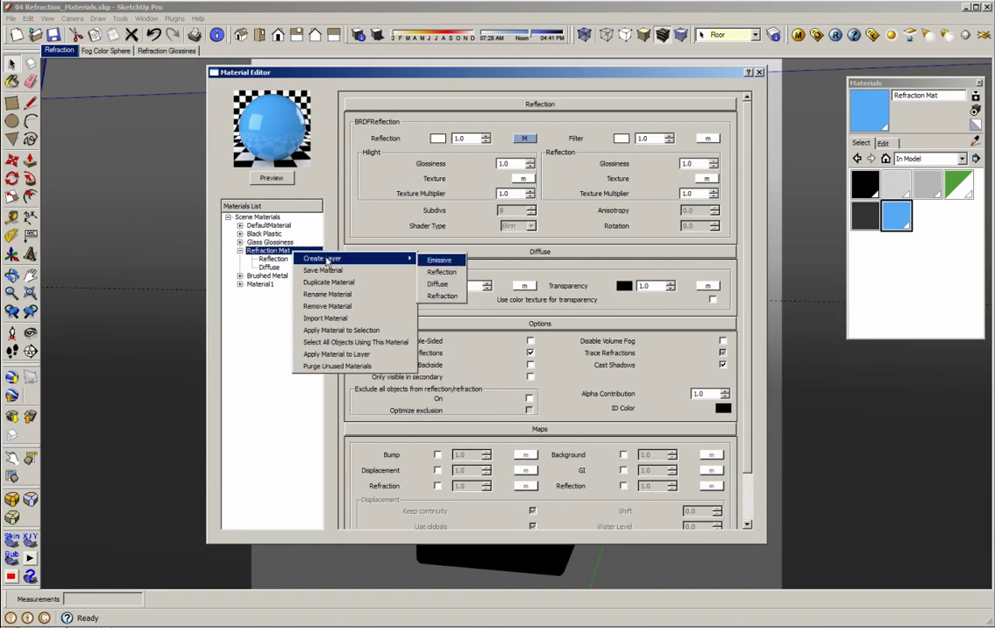
{"action": "left_click", "coordinate": [441, 296]}
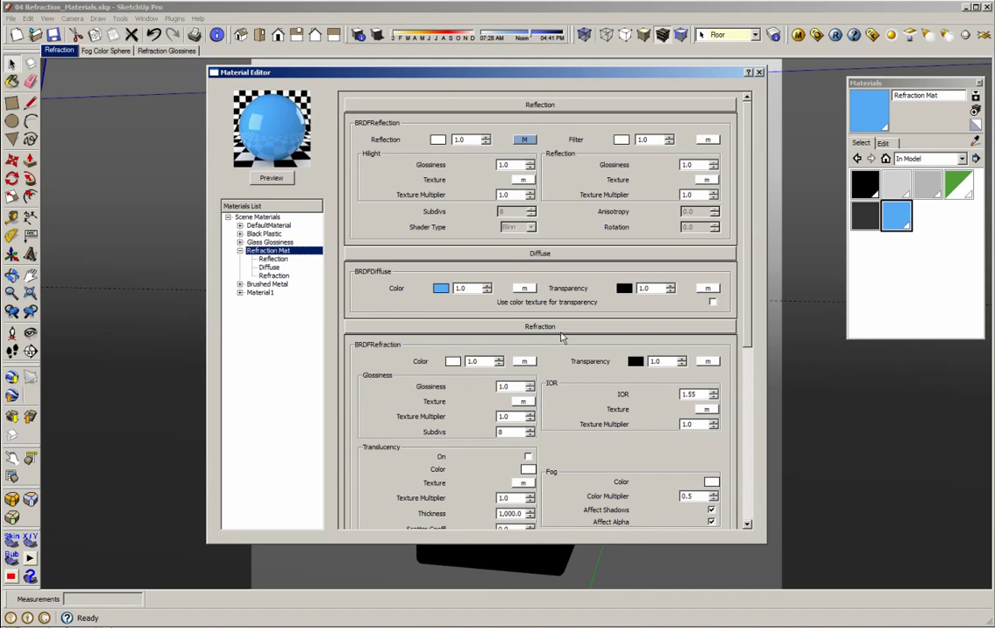
{"action": "left_click", "coordinate": [278, 181]}
{"action": "left_click", "coordinate": [268, 268]}
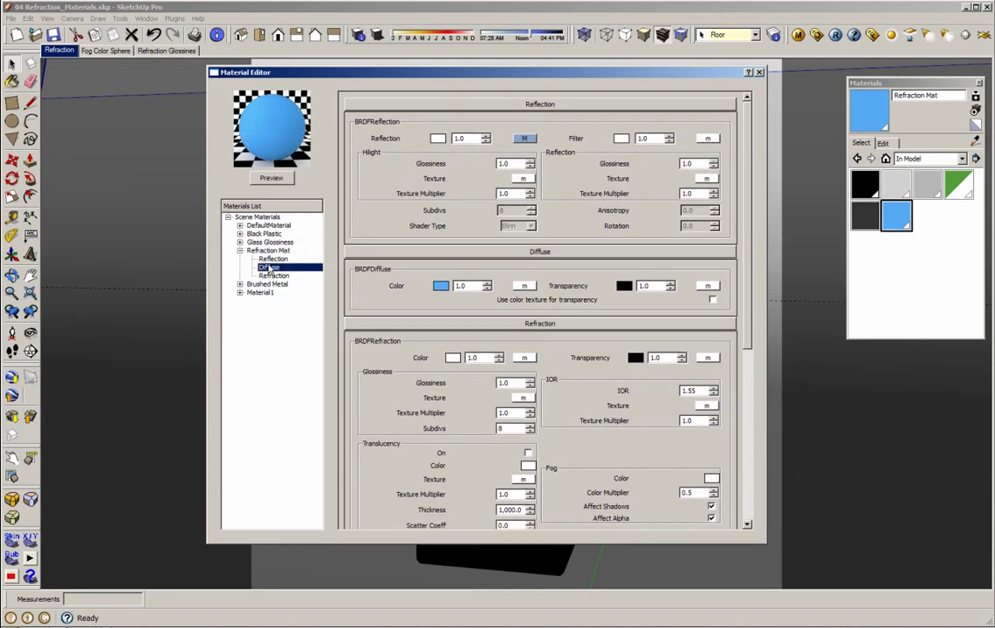
{"action": "right_click", "coordinate": [268, 268]}
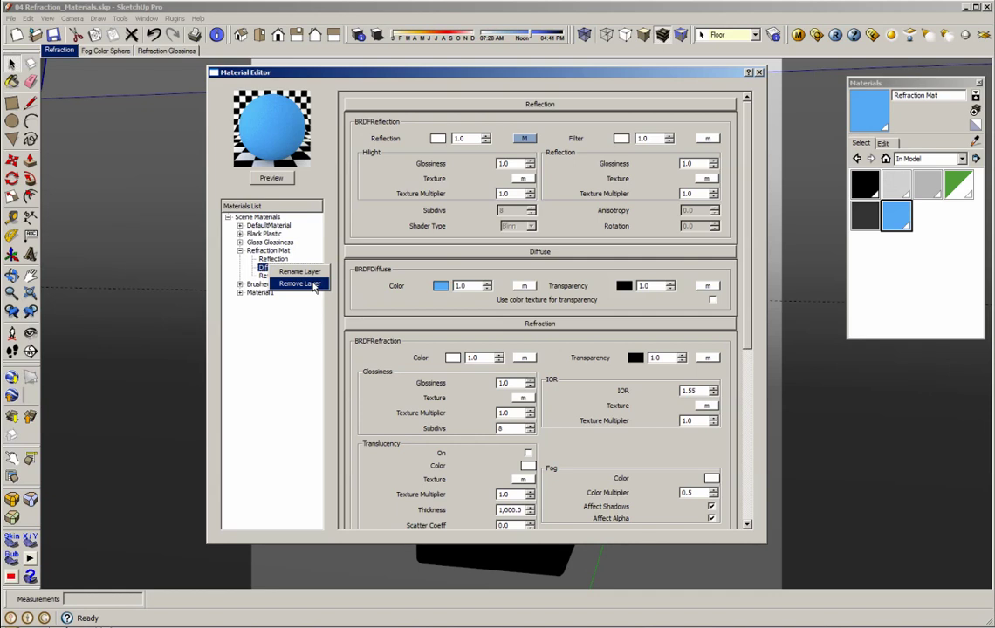
{"action": "left_click", "coordinate": [396, 297]}
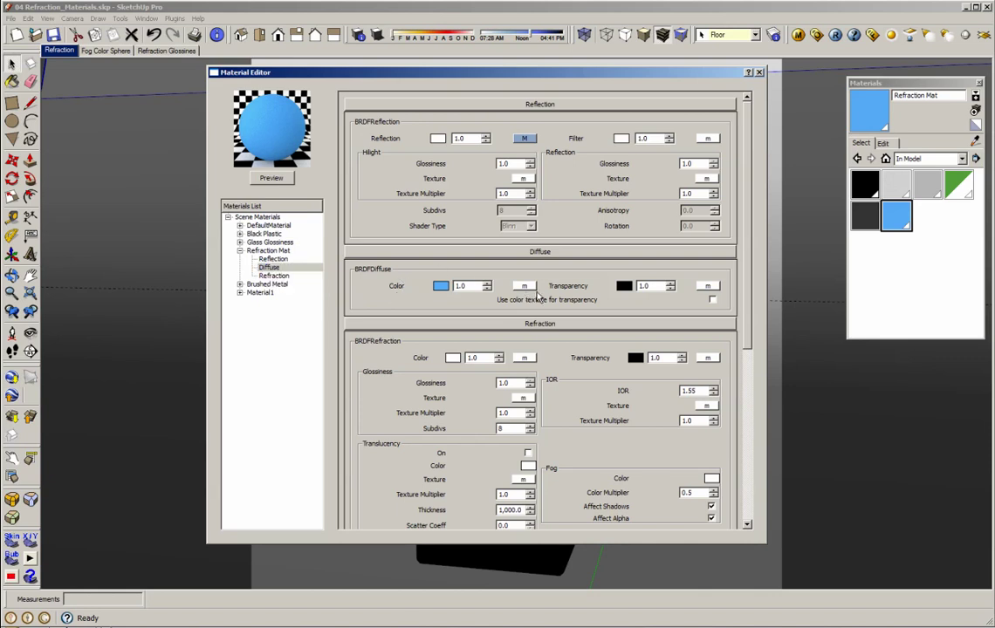
Set the Diffuse layer's Transparency color to white and move the Material Editor aside to expose the model.
{"action": "left_click", "coordinate": [624, 287]}
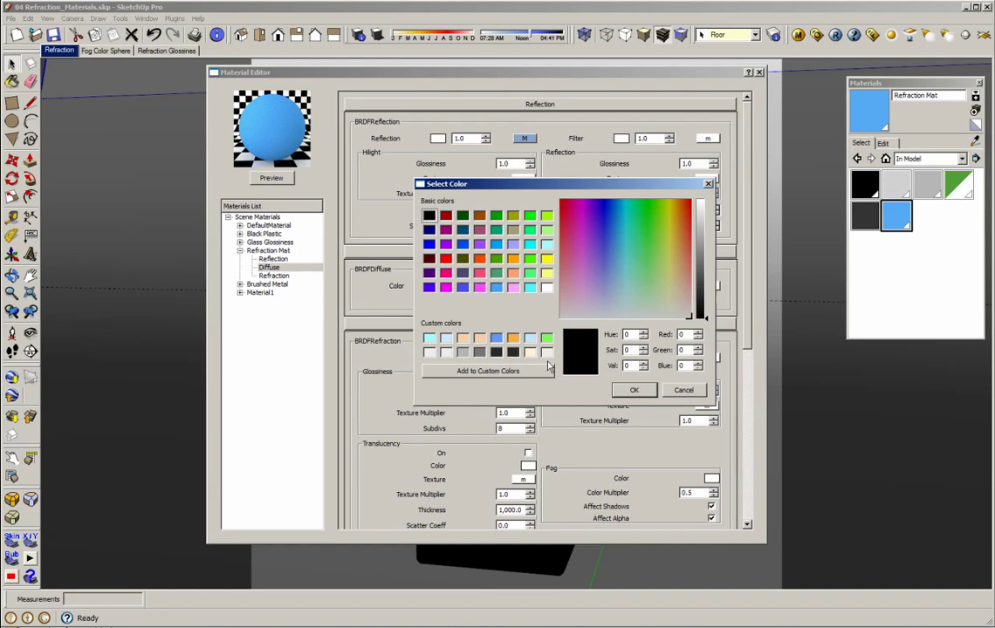
{"action": "left_click", "coordinate": [546, 287]}
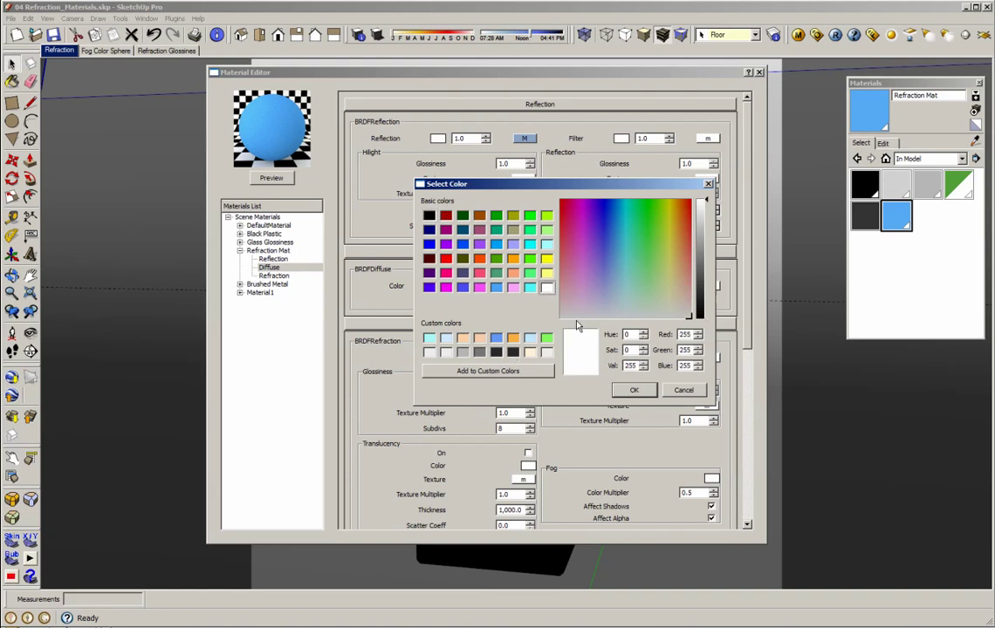
{"action": "left_click", "coordinate": [635, 390]}
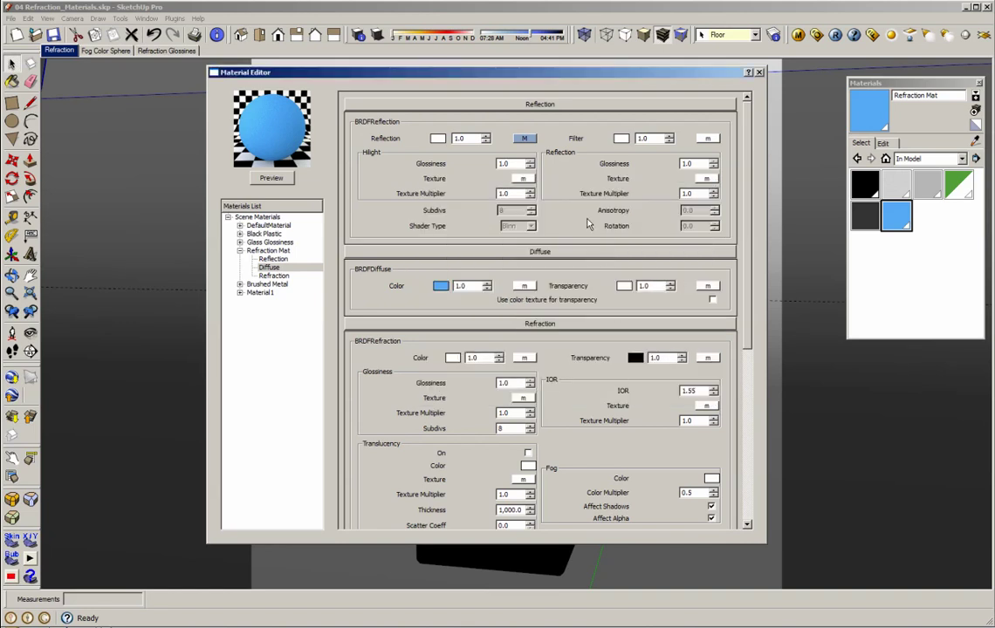
{"action": "left_click_drag", "start_coordinate": [404, 78], "coordinate": [757, 180]}
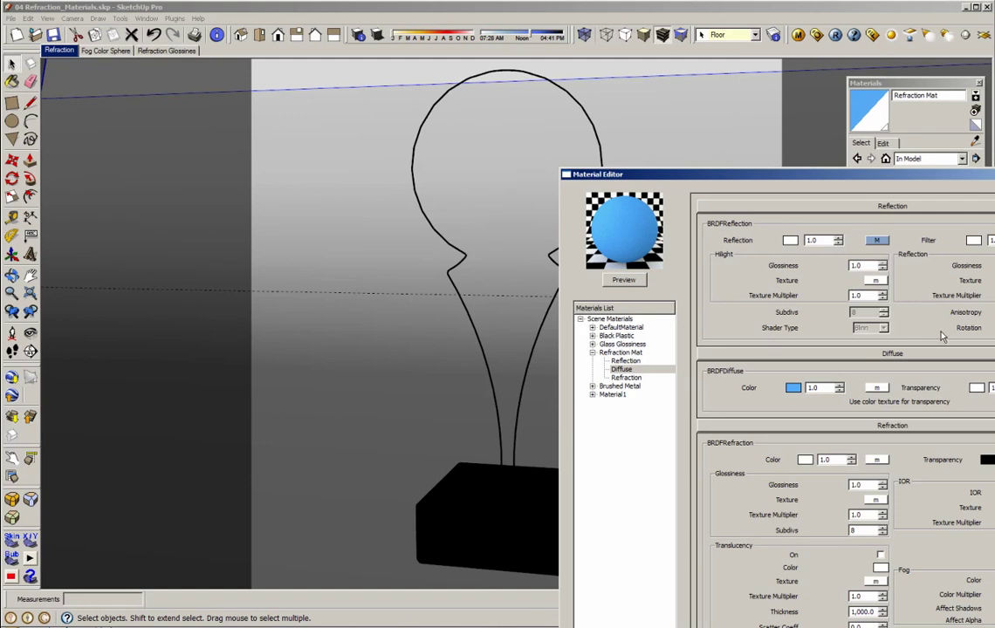
Set the Diffuse layer's Transparency color back to black.
{"action": "left_click", "coordinate": [976, 388]}
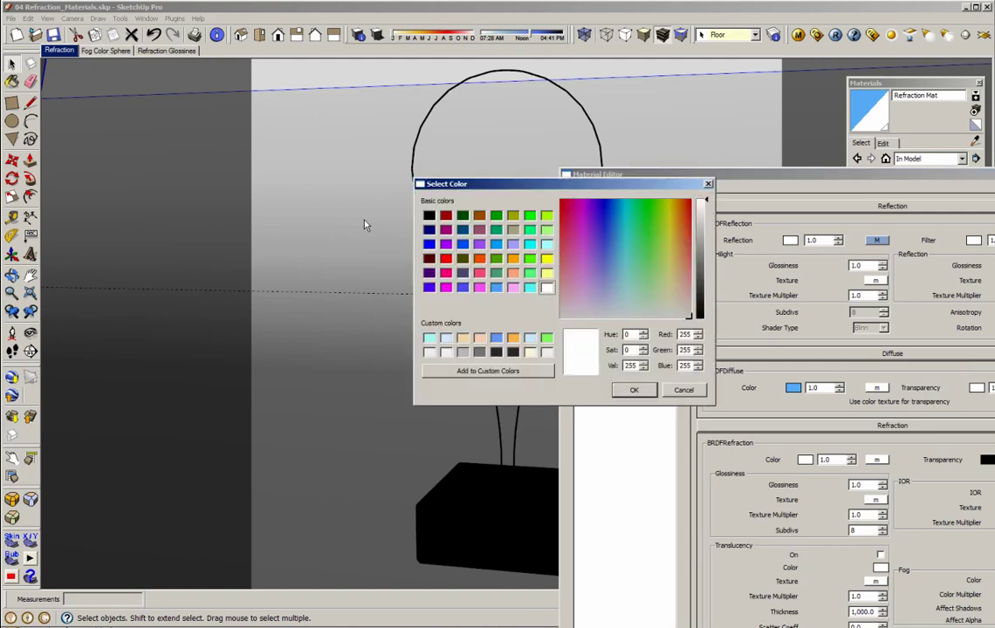
{"action": "left_click", "coordinate": [428, 214]}
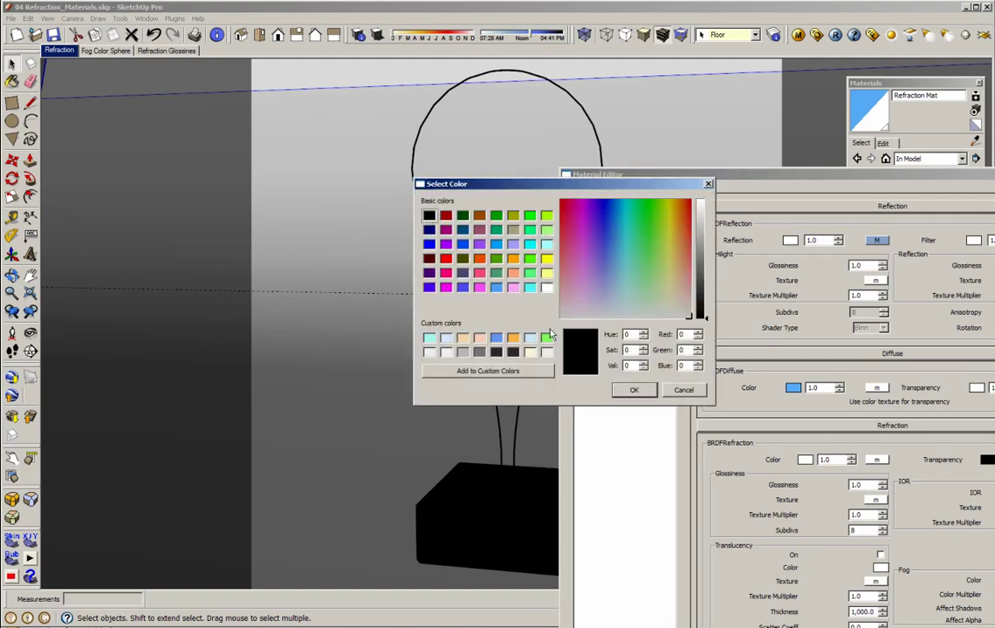
{"action": "left_click", "coordinate": [634, 390]}
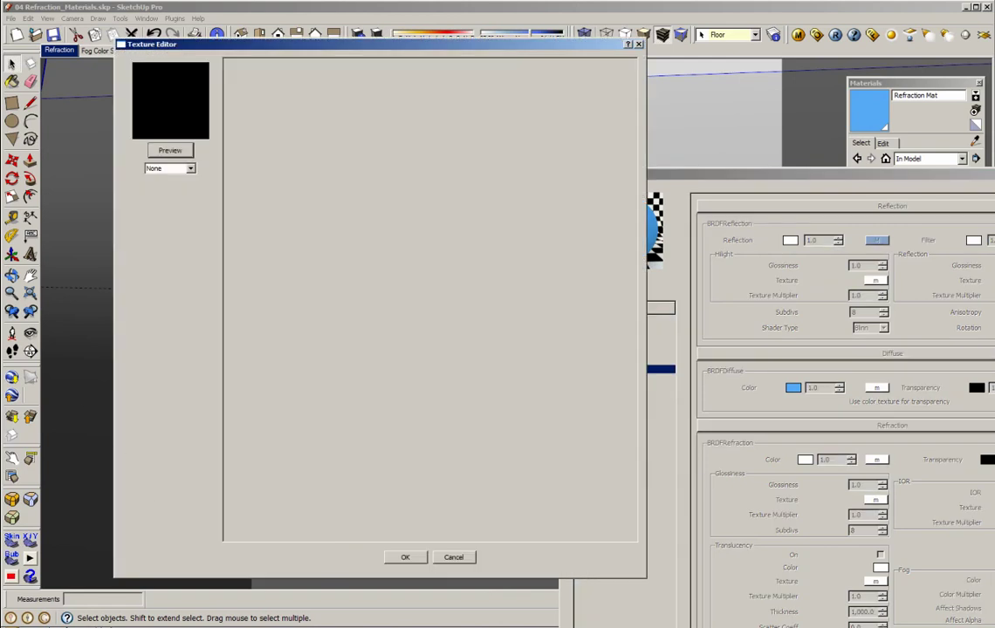
Assign a white TexAColor texture to the Diffuse layer's Transparency and update the Refraction Mat preview.
{"action": "left_click", "coordinate": [166, 169]}
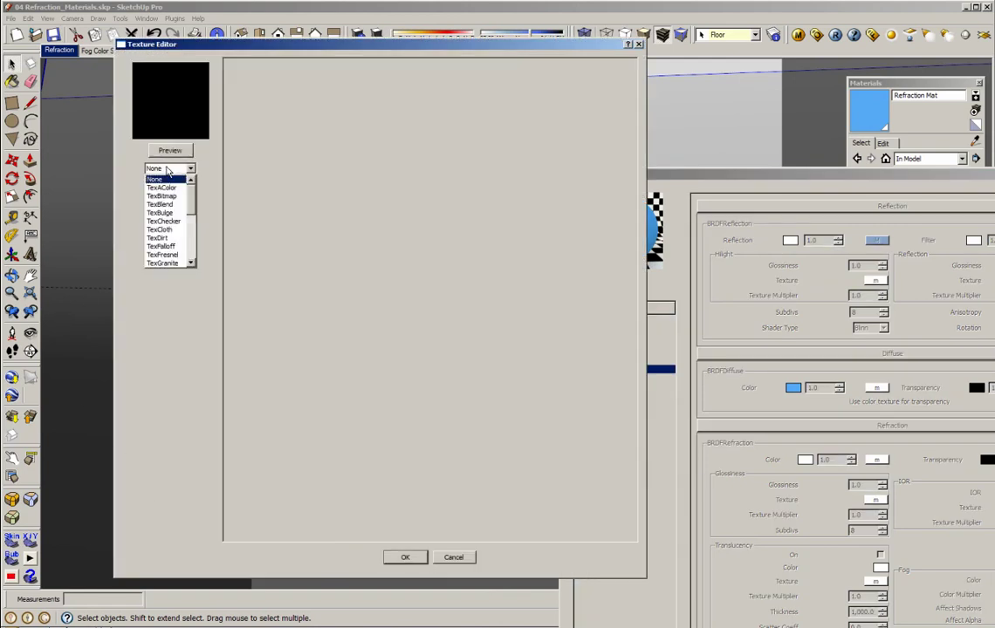
{"action": "left_click", "coordinate": [164, 188]}
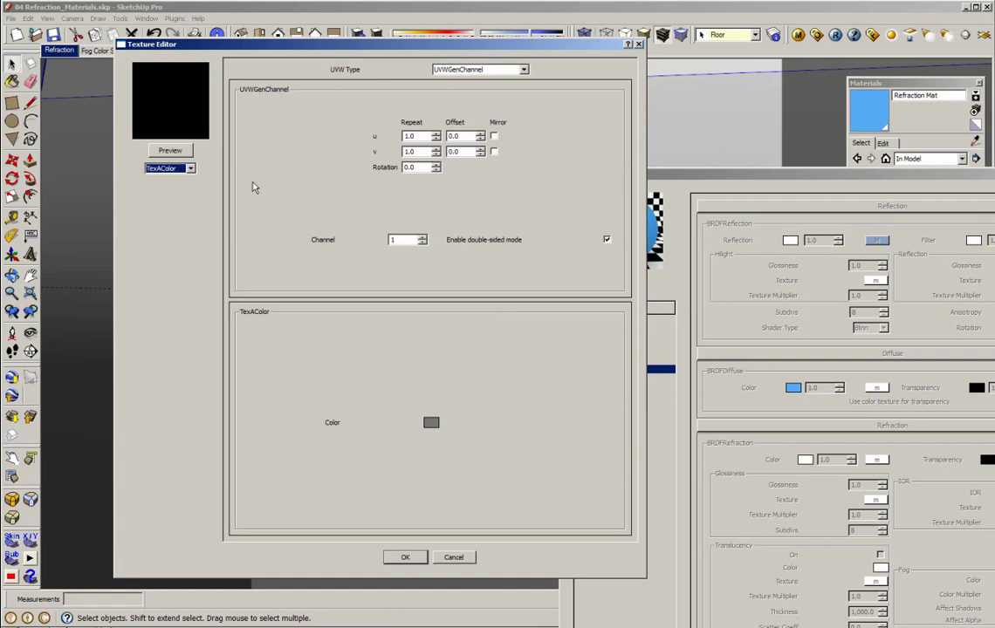
{"action": "left_click", "coordinate": [431, 423]}
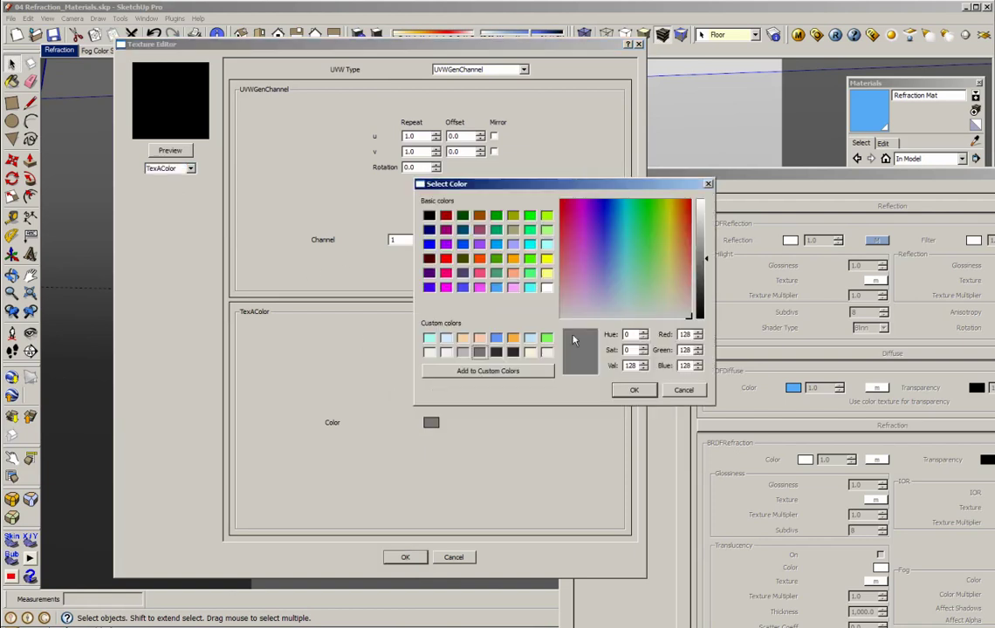
{"action": "left_click", "coordinate": [547, 287]}
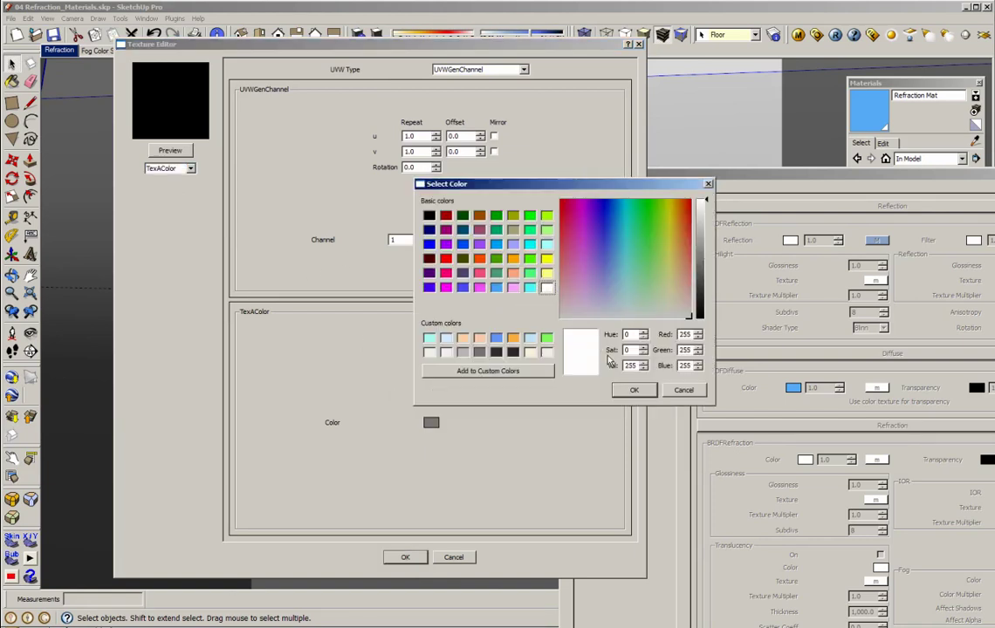
{"action": "left_click", "coordinate": [636, 392]}
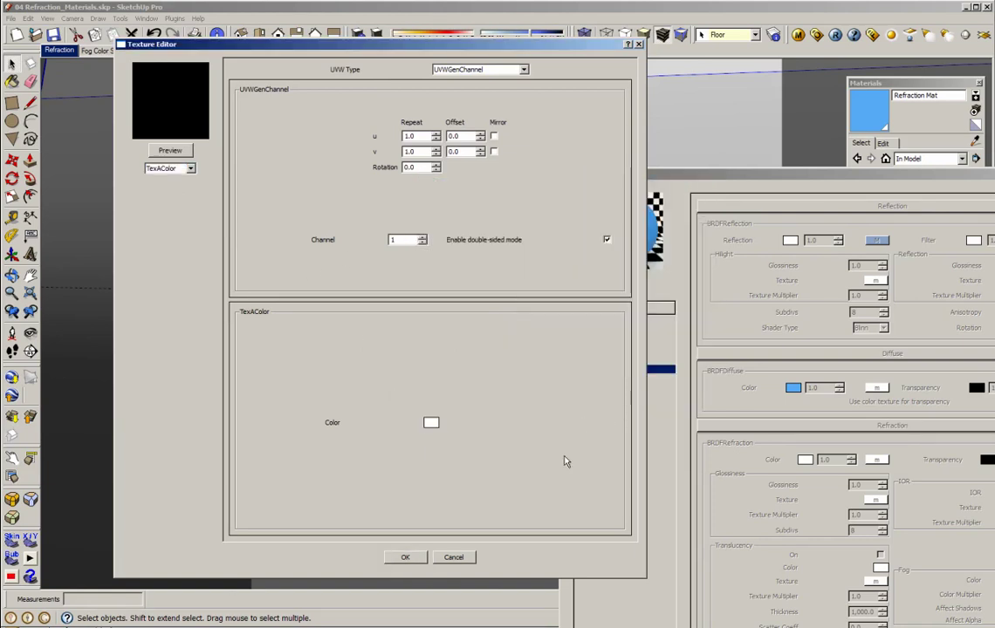
{"action": "left_click", "coordinate": [406, 557]}
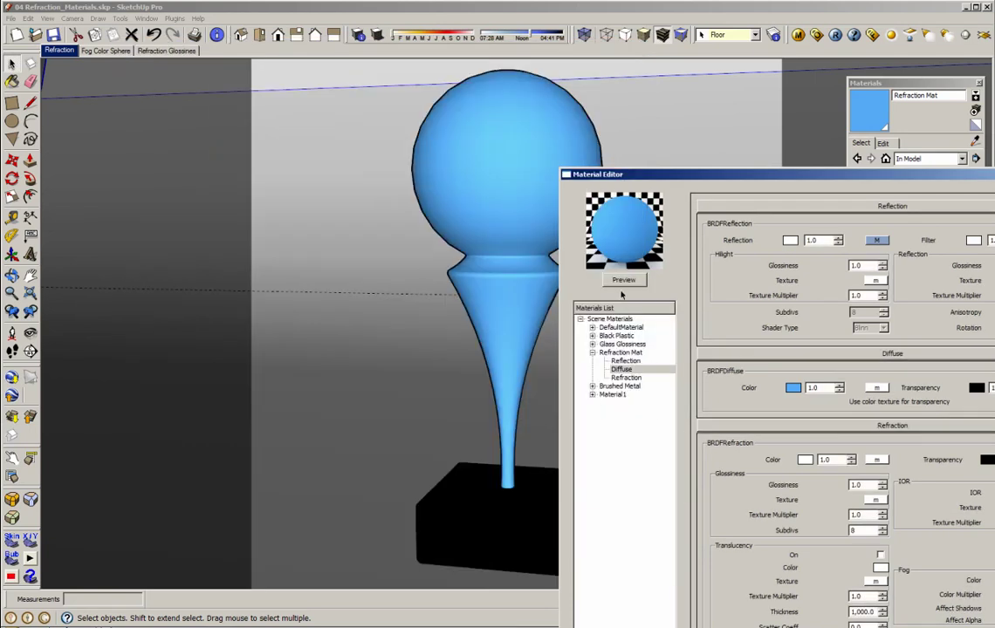
{"action": "left_click", "coordinate": [621, 351]}
{"action": "left_click", "coordinate": [624, 280]}
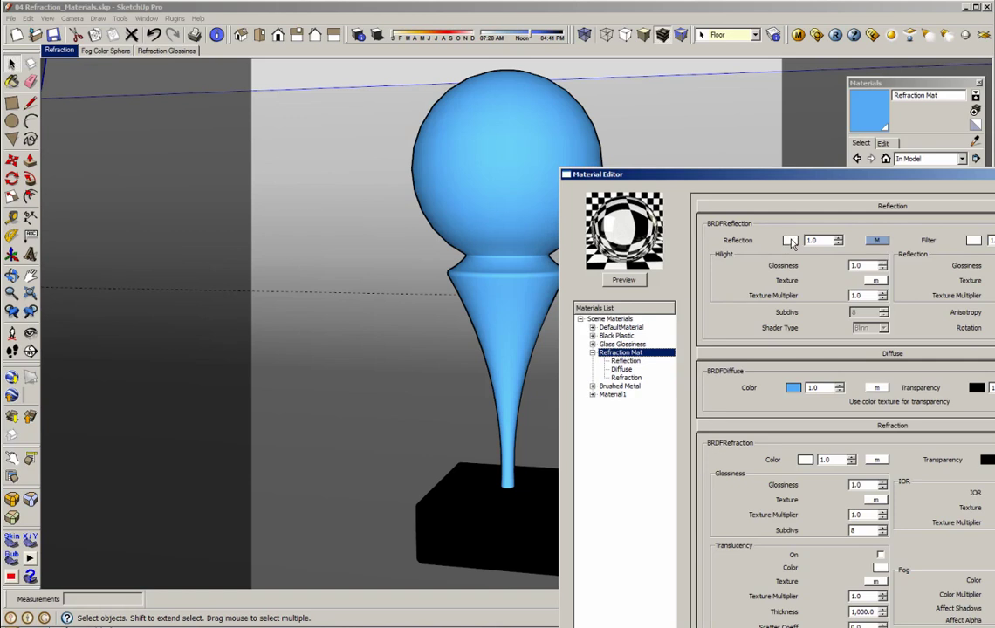
Set the Refraction layer's Color to a light blue and update the material preview.
{"action": "left_click", "coordinate": [804, 460]}
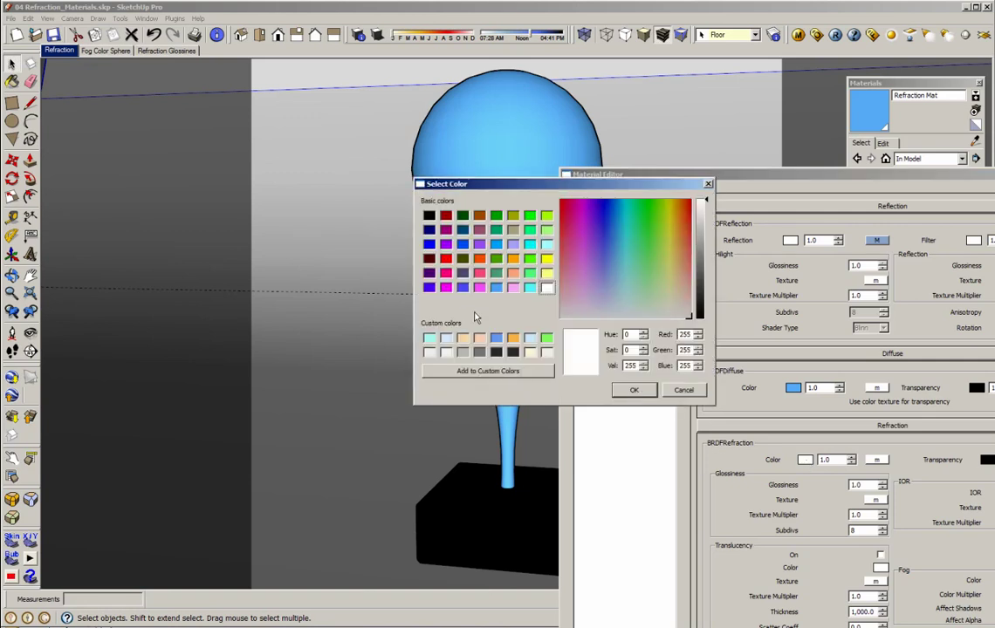
{"action": "left_click", "coordinate": [496, 288]}
{"action": "left_click", "coordinate": [612, 275]}
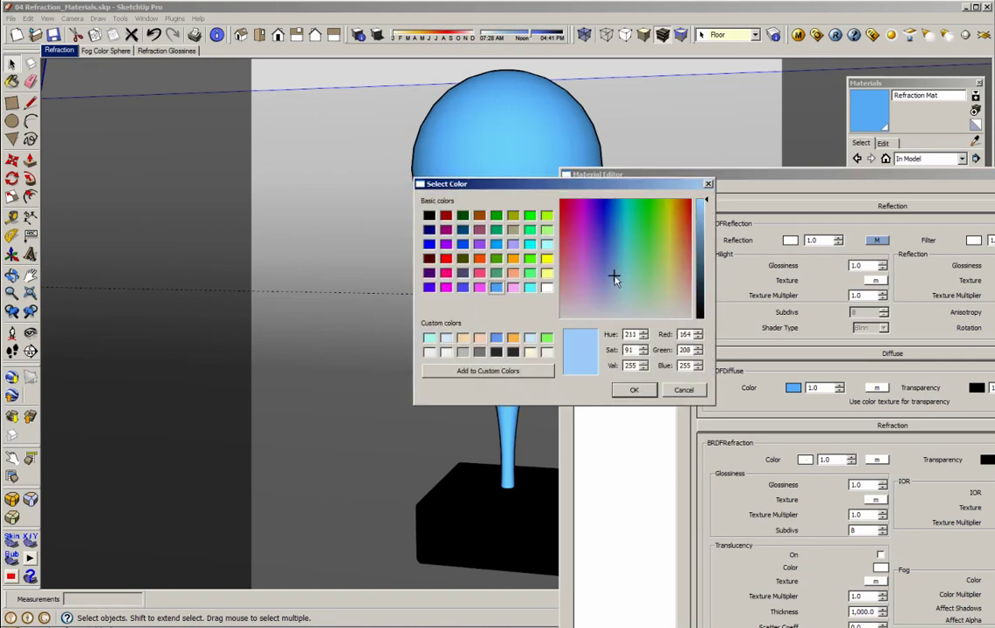
{"action": "left_click", "coordinate": [647, 389]}
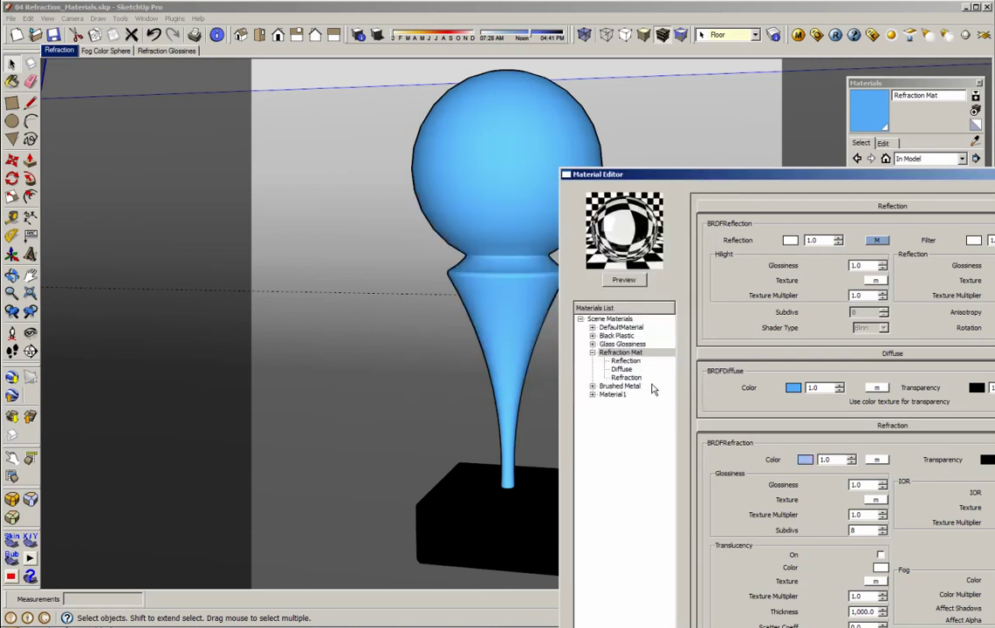
{"action": "left_click", "coordinate": [624, 277]}
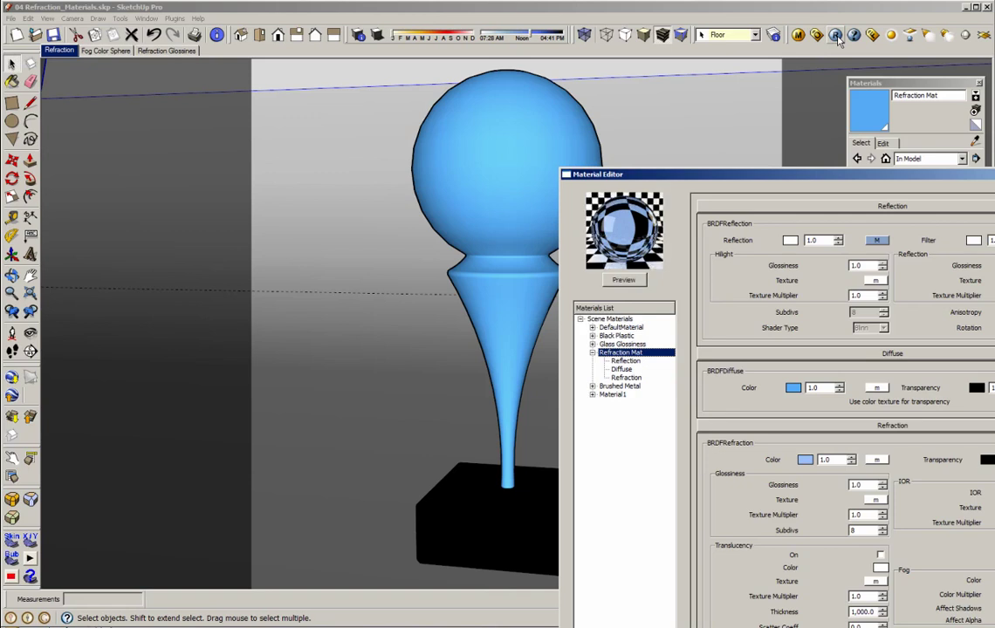
Render the scene to check the blue-tinted refraction, reposition the Material Editor, and return to it.
{"action": "left_click", "coordinate": [836, 36]}
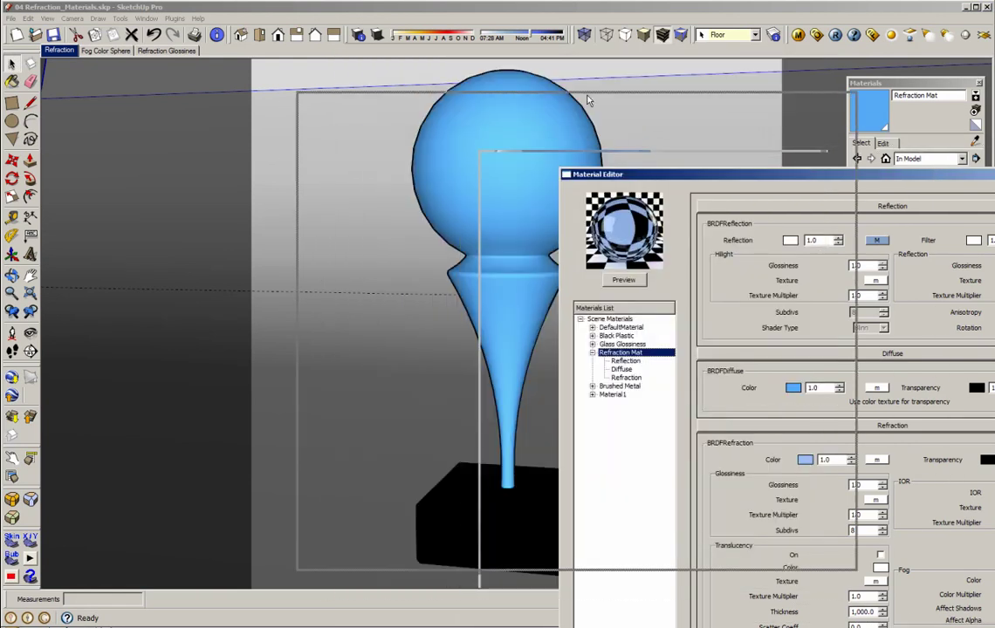
{"action": "left_click_drag", "start_coordinate": [857, 174], "coordinate": [504, 74]}
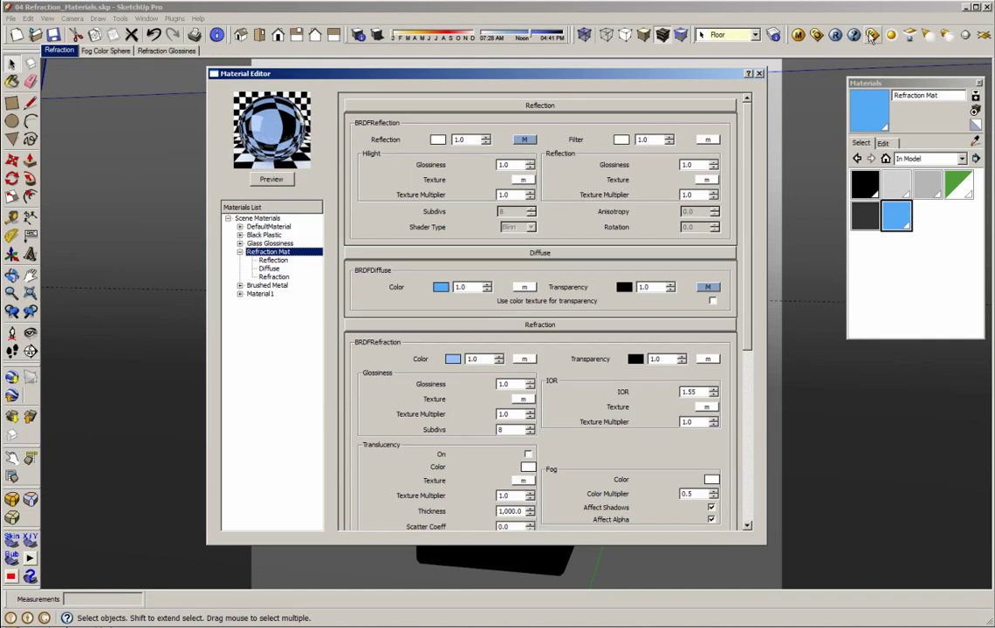
{"action": "left_click", "coordinate": [774, 35]}
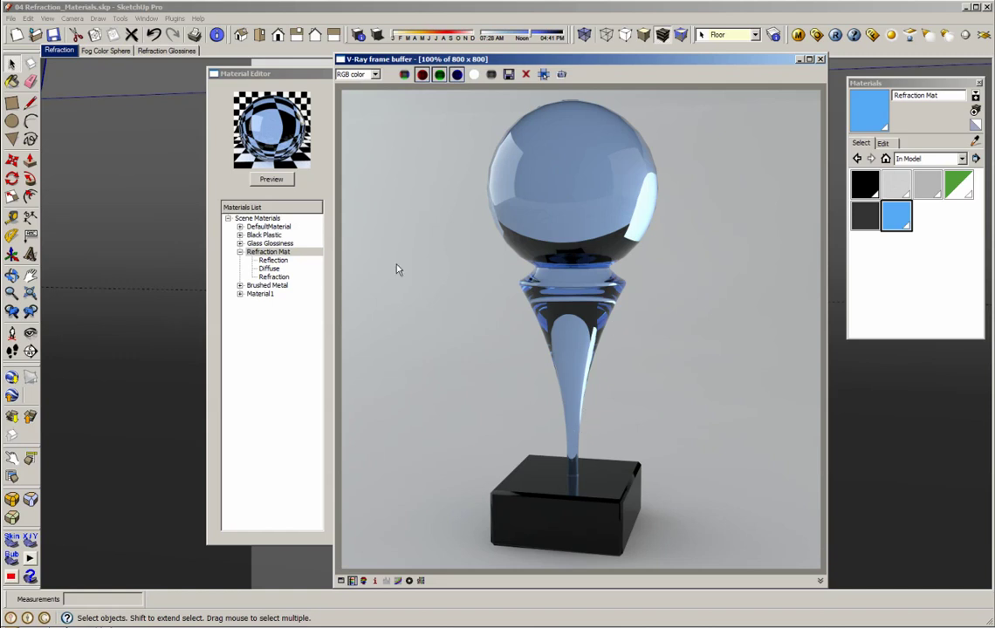
{"action": "left_click", "coordinate": [298, 329]}
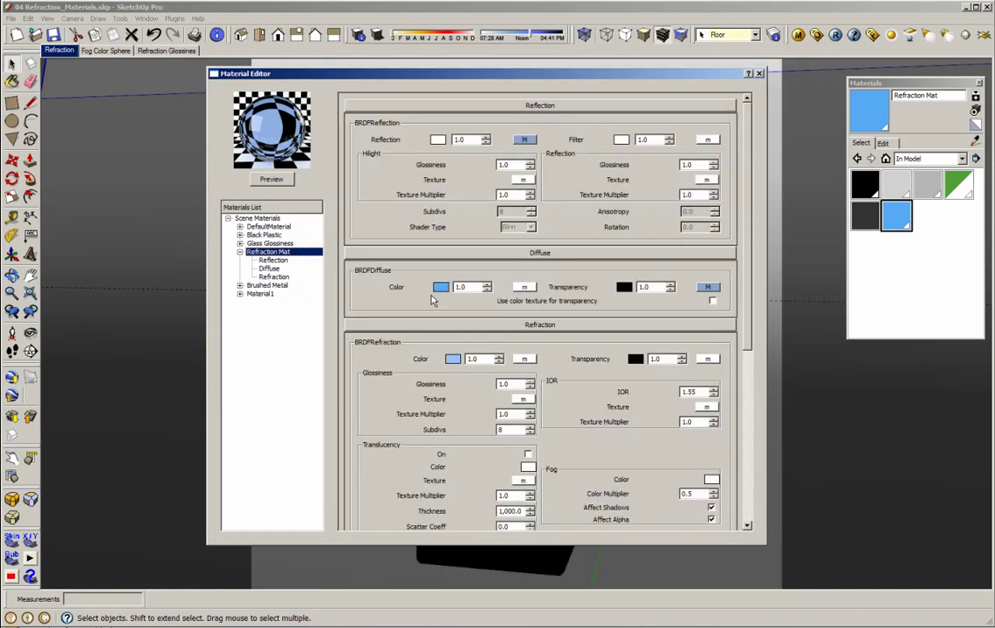
Set the Refraction layer's Color back to white.
{"action": "left_click", "coordinate": [452, 359]}
{"action": "left_click", "coordinate": [453, 359]}
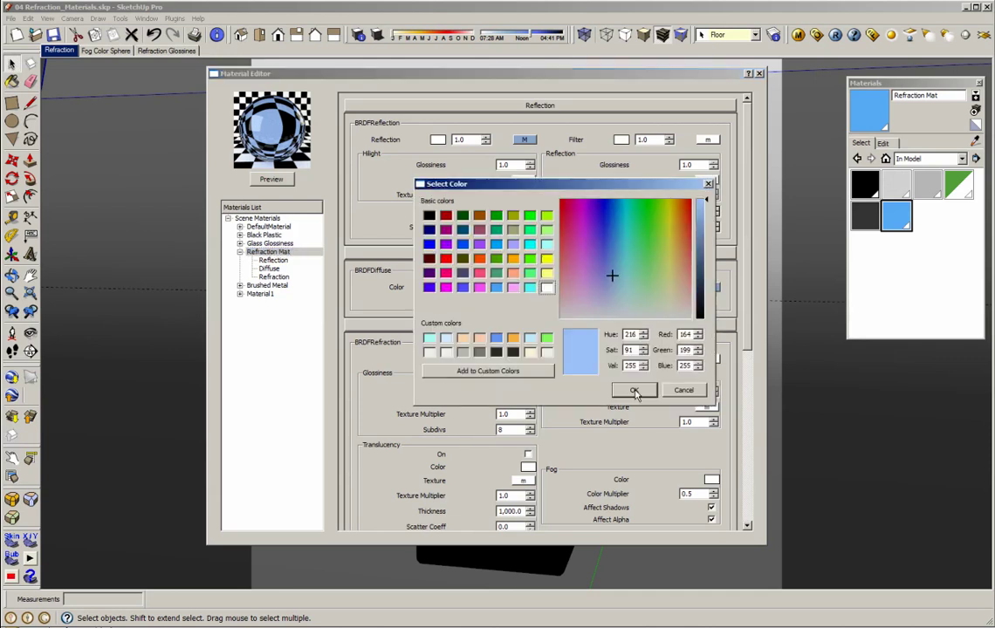
{"action": "left_click", "coordinate": [548, 288]}
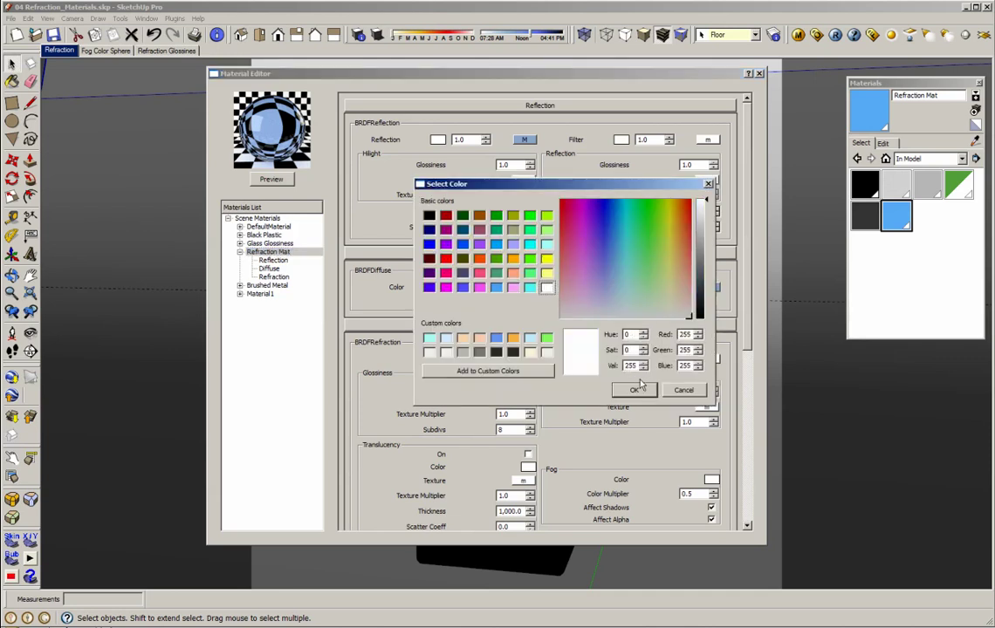
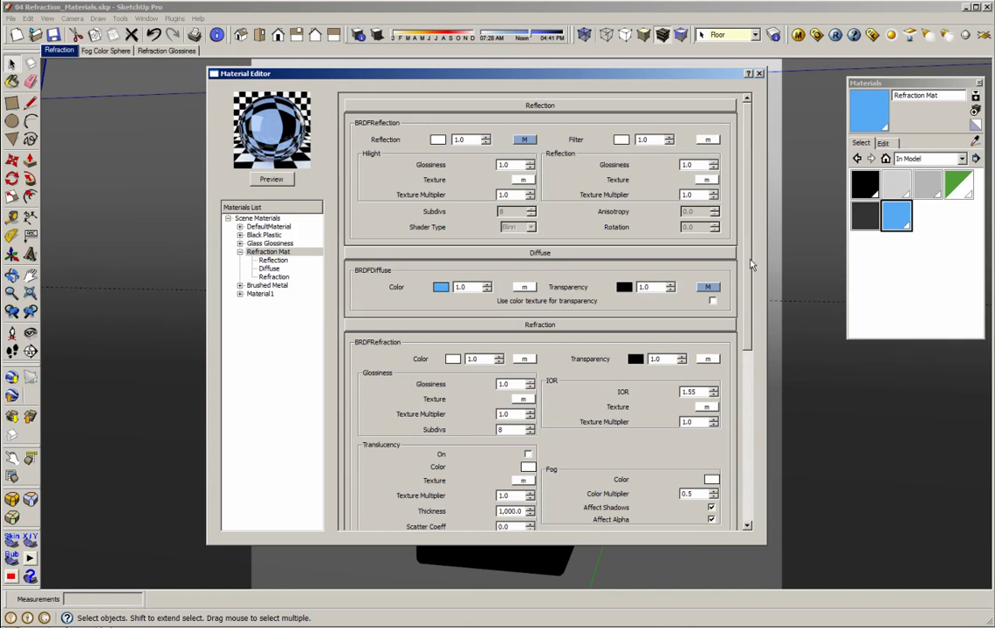
Set the Refraction layer's Fog Color to a light blue with Hue 198, Sat 74 and Val 255.
{"action": "scroll", "coordinate": [752, 264], "scroll_direction": "down", "scroll_amount": 5}
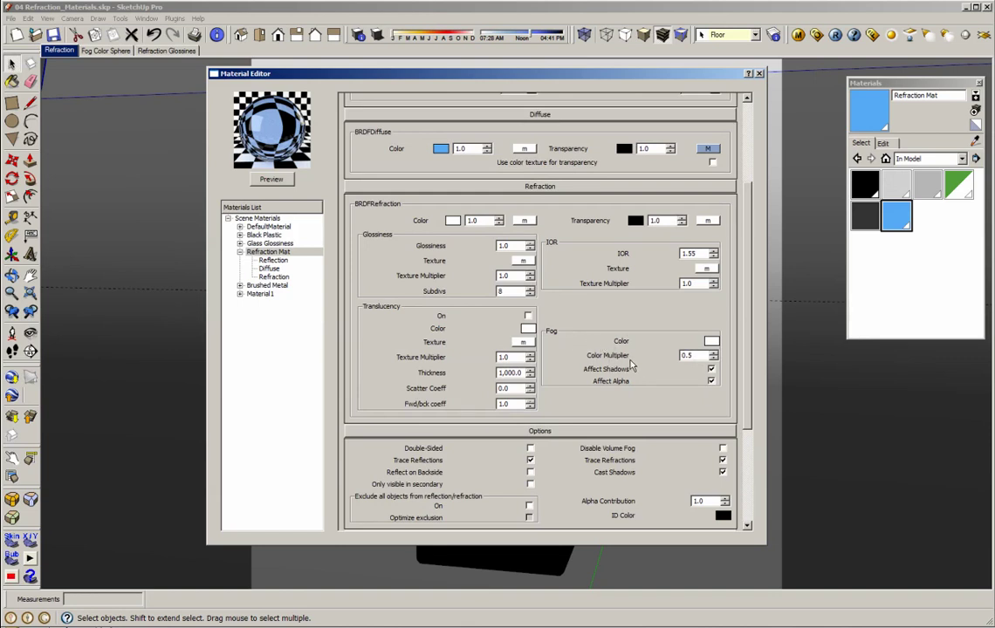
{"action": "left_click", "coordinate": [711, 341]}
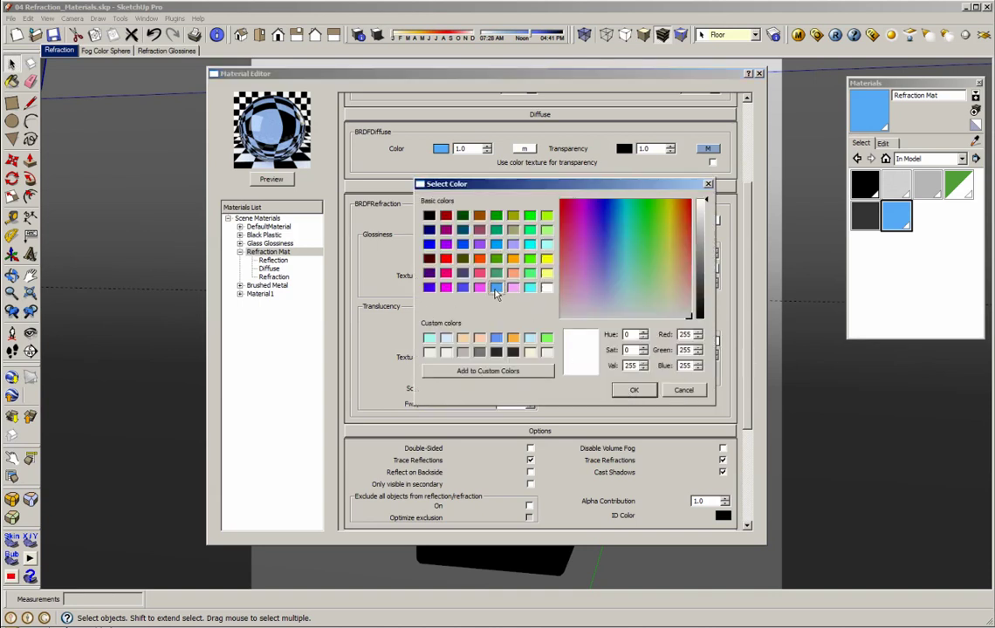
{"action": "left_click", "coordinate": [495, 287]}
{"action": "left_click", "coordinate": [616, 264]}
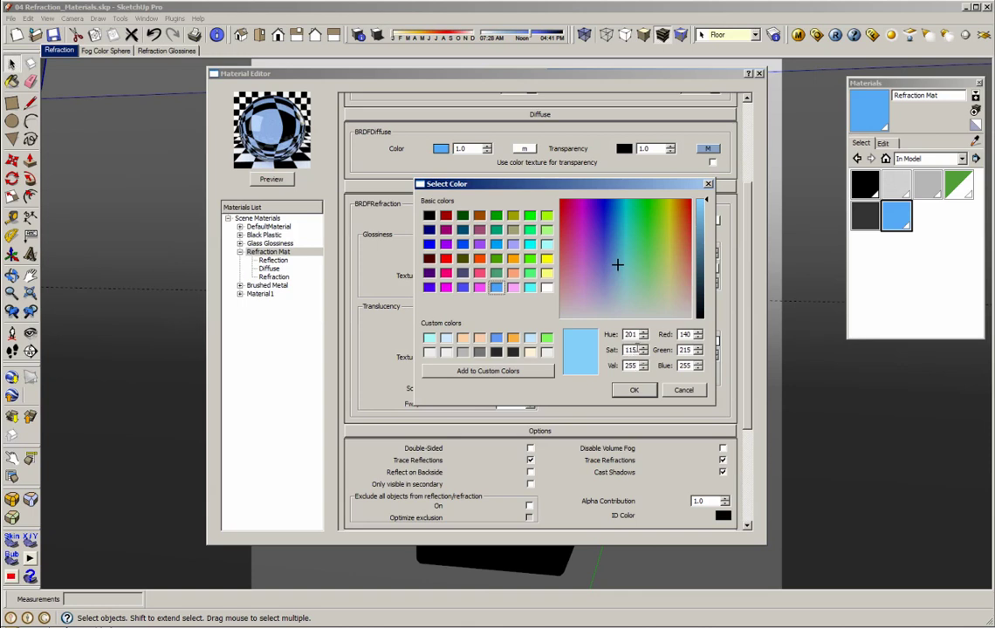
{"action": "left_click", "coordinate": [618, 284]}
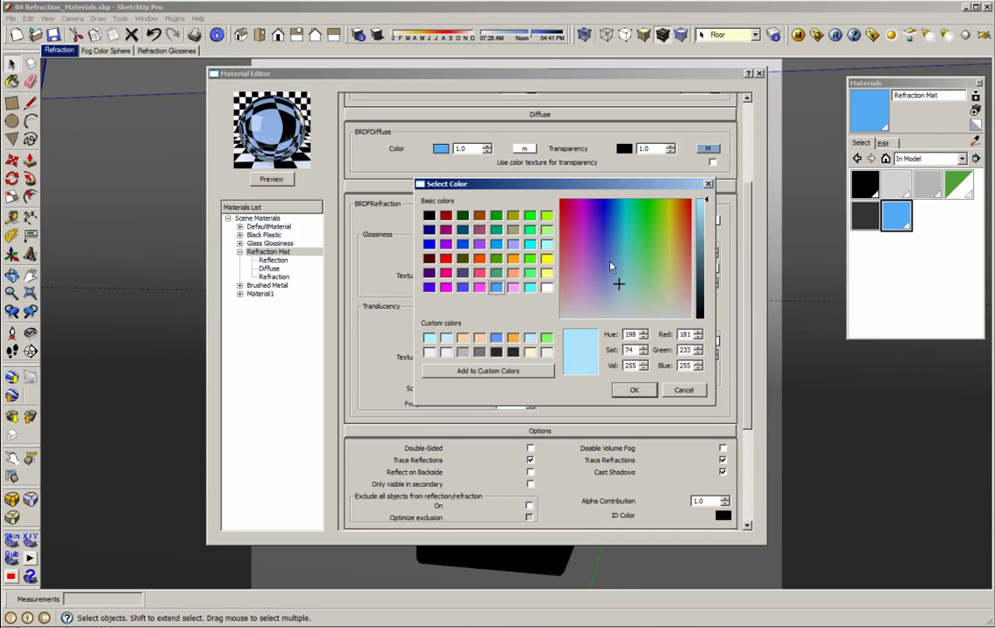
{"action": "left_click", "coordinate": [634, 390]}
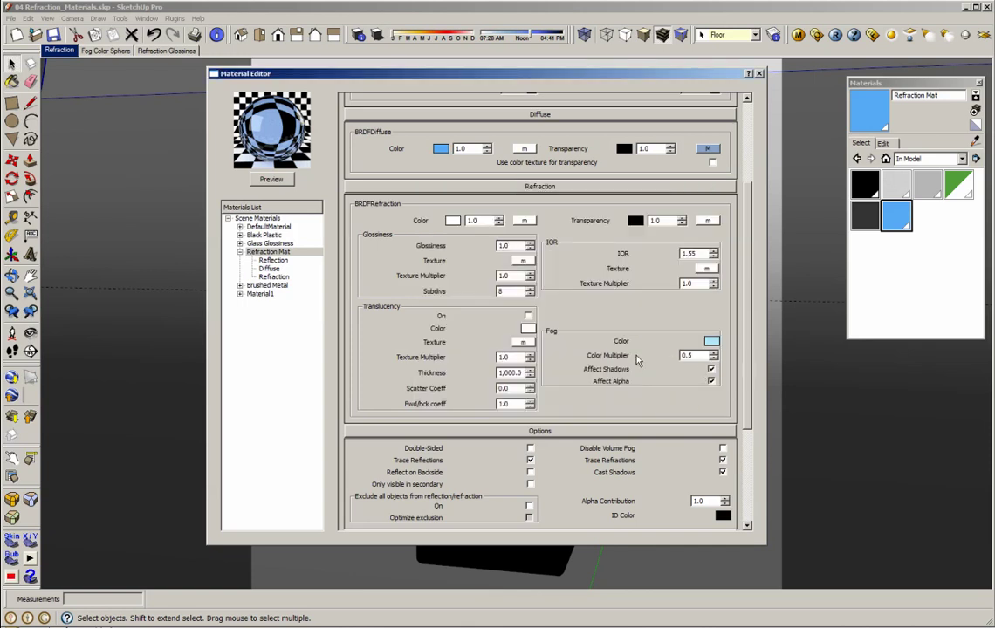
Set the Fog Color Multiplier to 1 and update the Refraction Mat preview.
{"action": "double_click", "coordinate": [689, 355]}
{"action": "type", "text": "1"}
{"action": "left_click", "coordinate": [275, 180]}
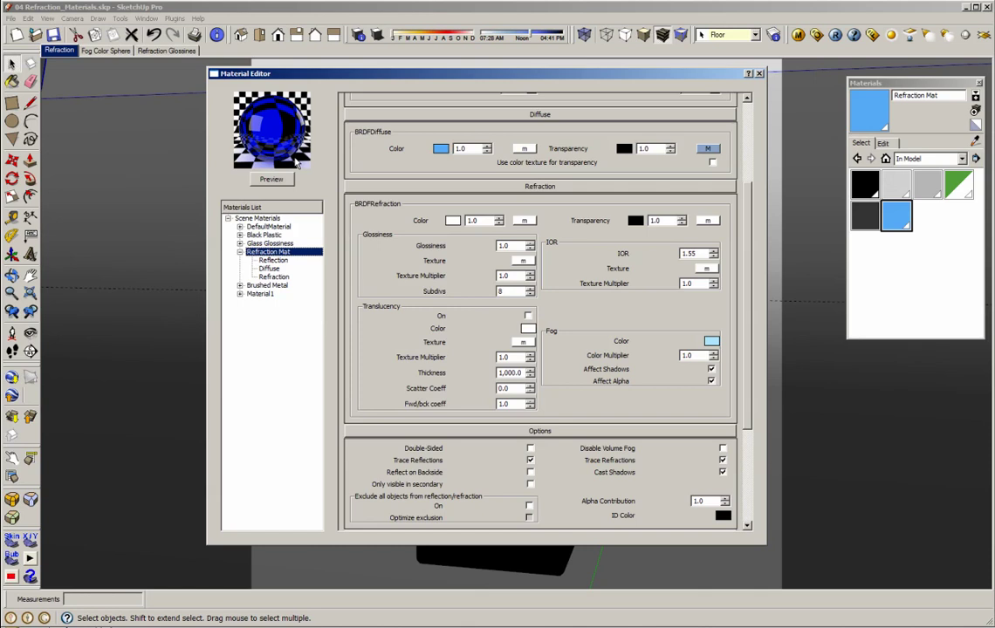
Set the Fog Color Multiplier to 0.03 and update the material preview.
{"action": "left_click", "coordinate": [654, 355]}
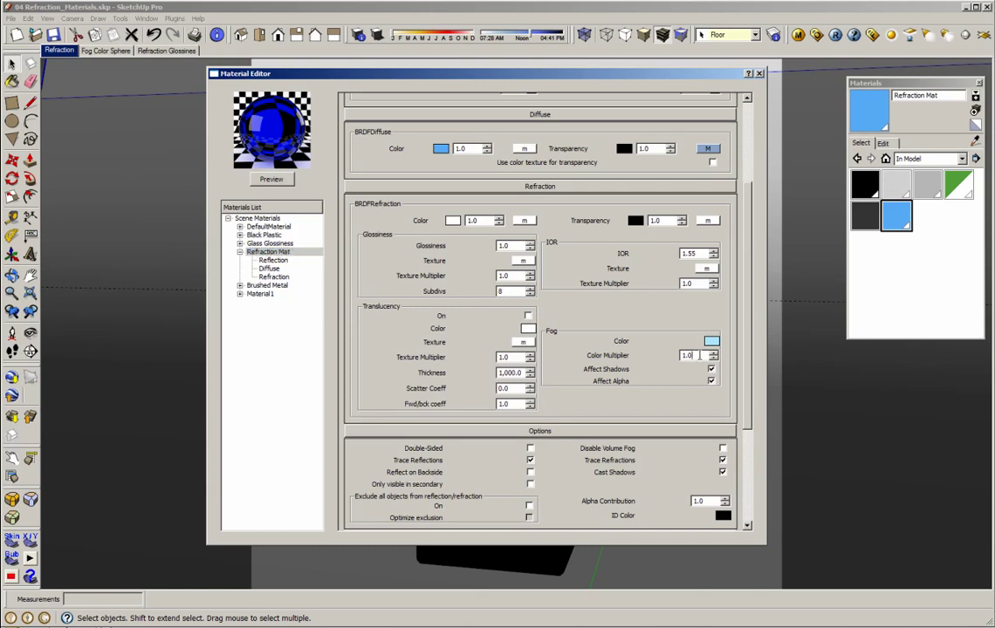
{"action": "type", "text": ".03"}
{"action": "left_click", "coordinate": [286, 181]}
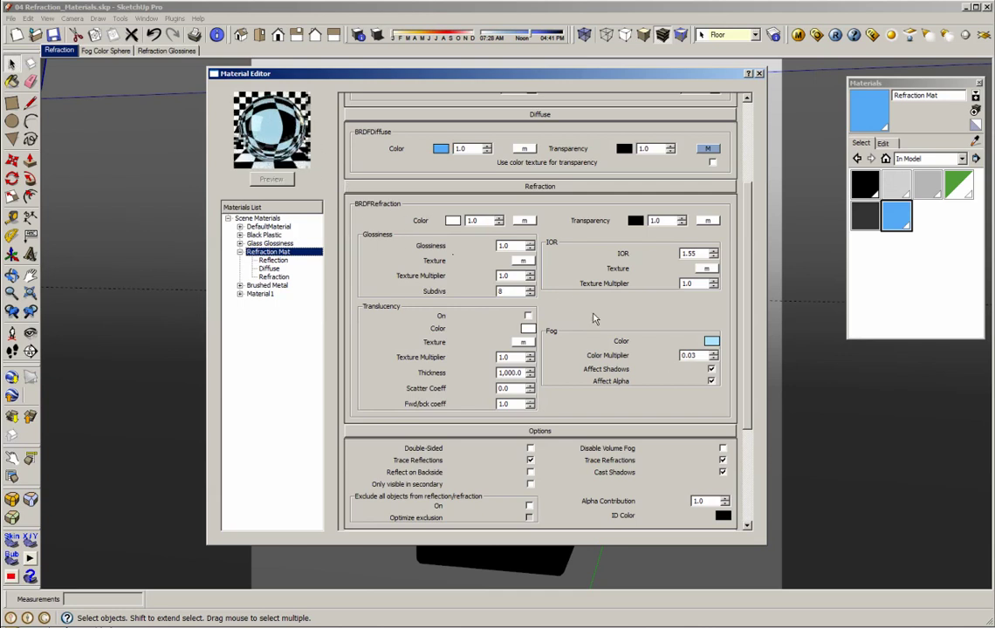
Set the Fog Color Multiplier back to 1, render the scene, and return to the Material Editor.
{"action": "left_click", "coordinate": [666, 353]}
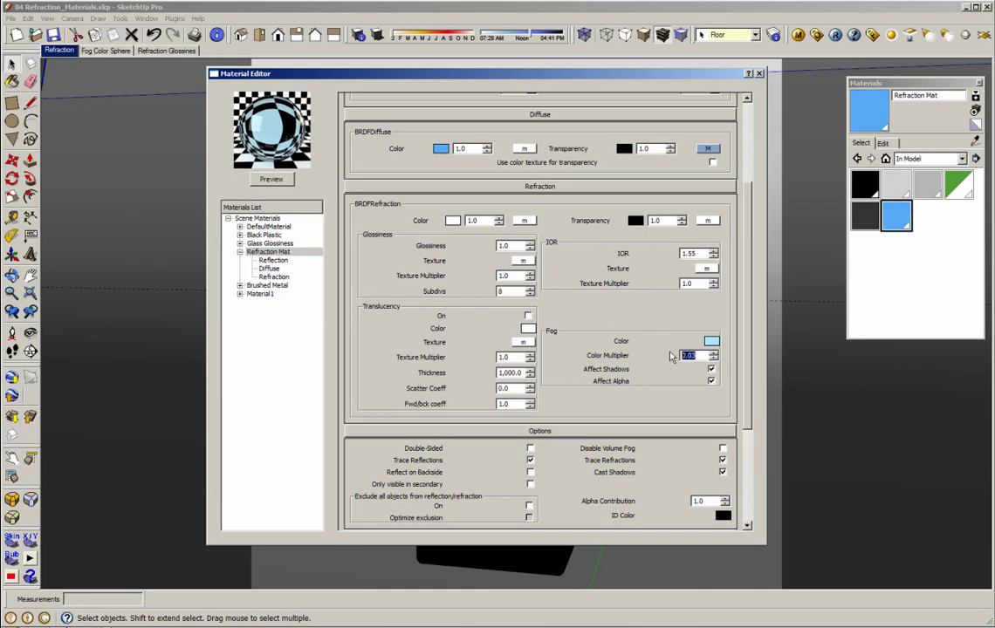
{"action": "type", "text": "1"}
{"action": "left_click", "coordinate": [835, 35]}
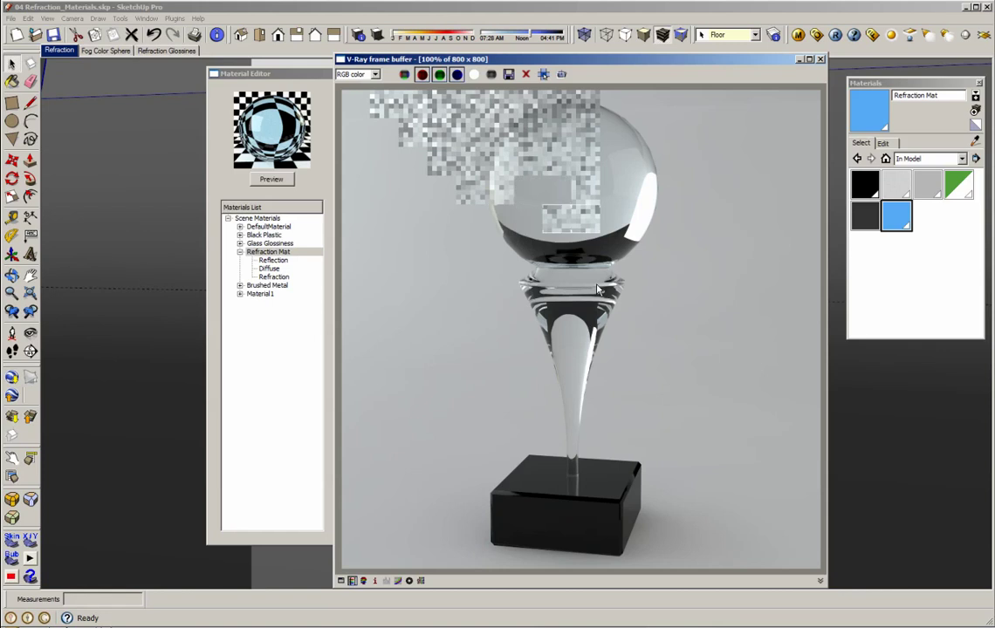
{"action": "left_click", "coordinate": [326, 181]}
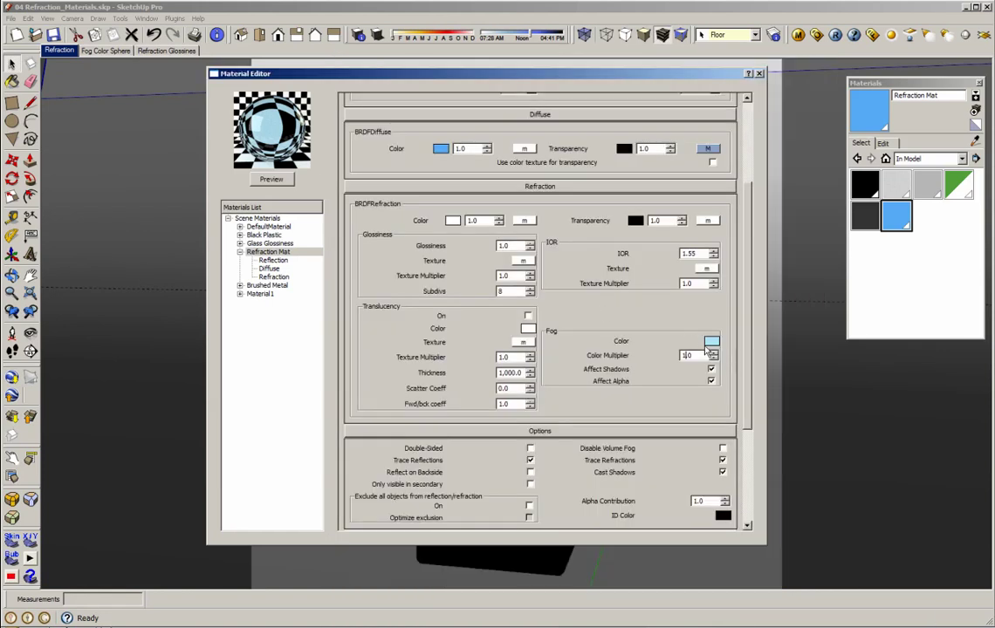
Set the Fog Color to a stronger blue (Red 85, Green 170, Blue 255) and update the material preview.
{"action": "left_click", "coordinate": [711, 341]}
{"action": "left_click", "coordinate": [496, 288]}
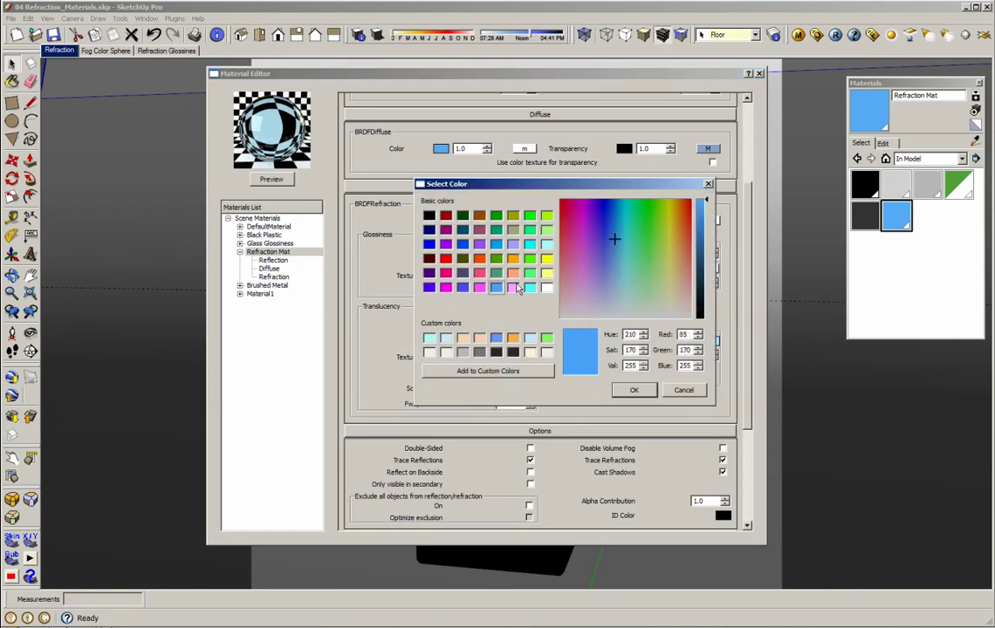
{"action": "left_click", "coordinate": [634, 390]}
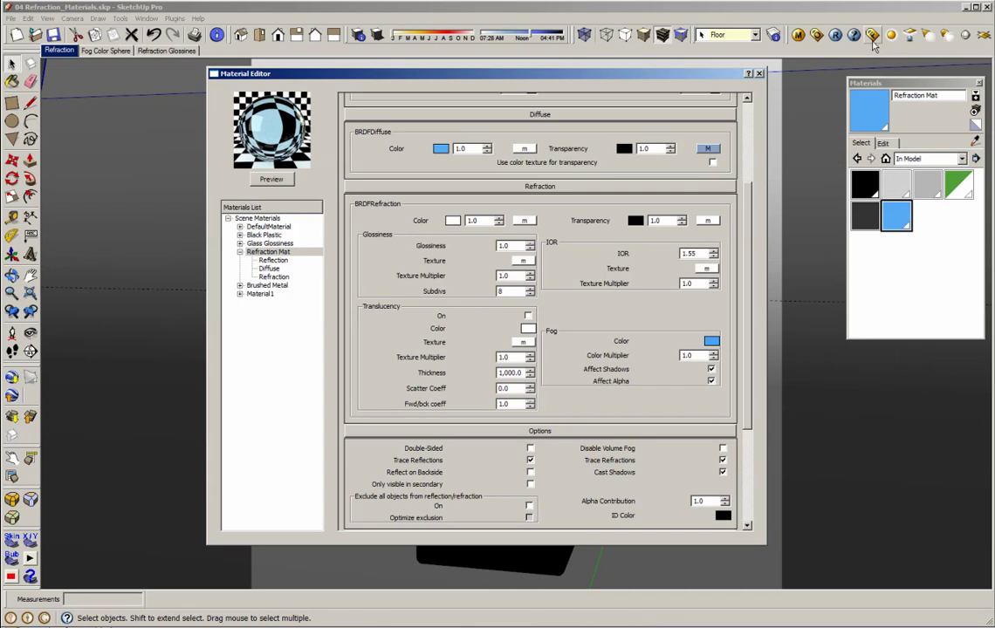
{"action": "left_click", "coordinate": [835, 35]}
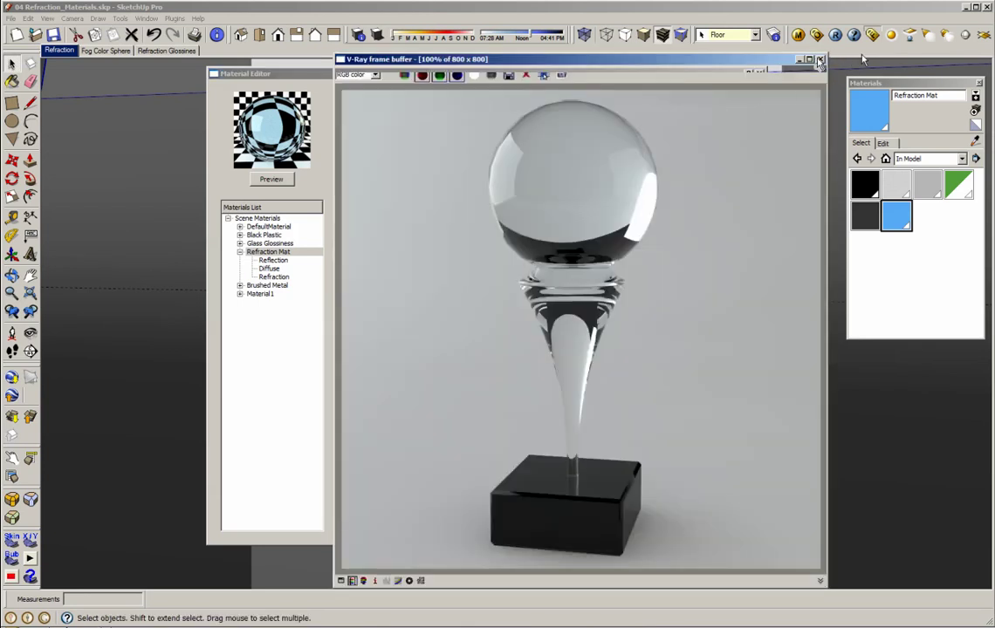
{"action": "left_click", "coordinate": [821, 59]}
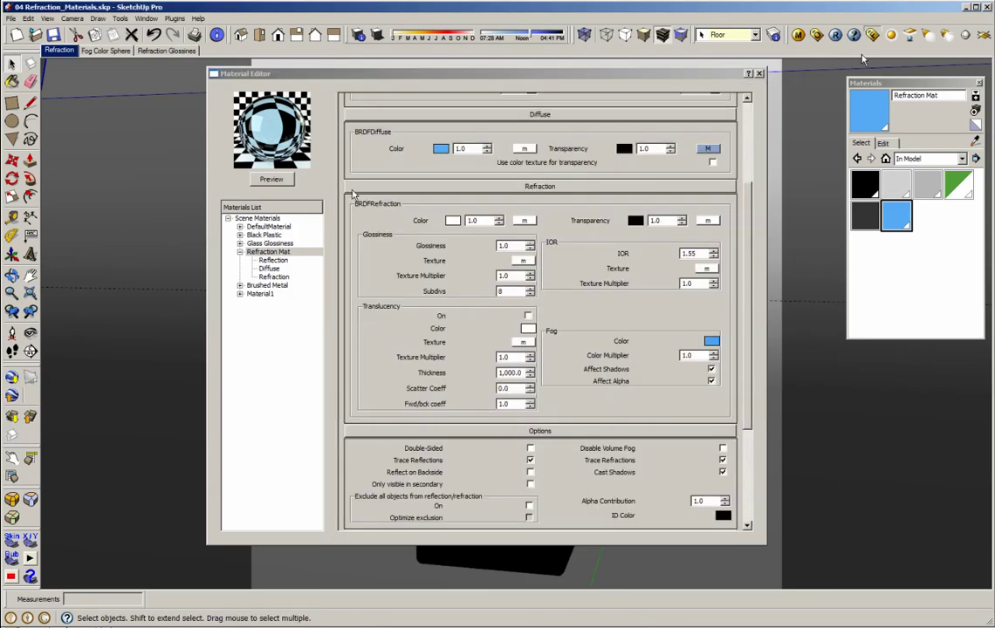
{"action": "left_click", "coordinate": [264, 181]}
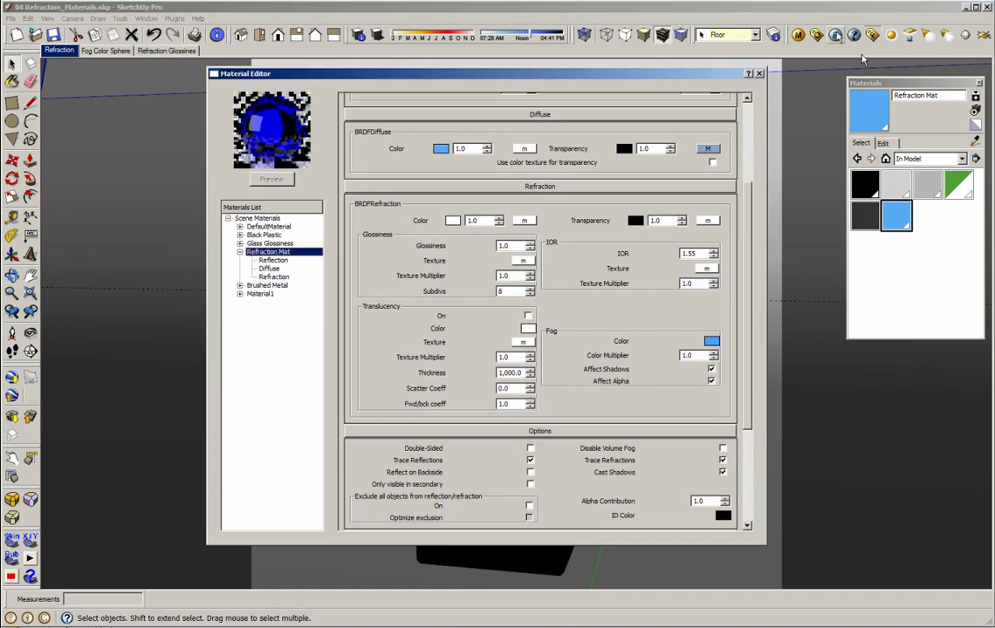
Render the scene to check the stronger blue fog in the glass trophy, and close the frame buffer.
{"action": "left_click", "coordinate": [835, 35]}
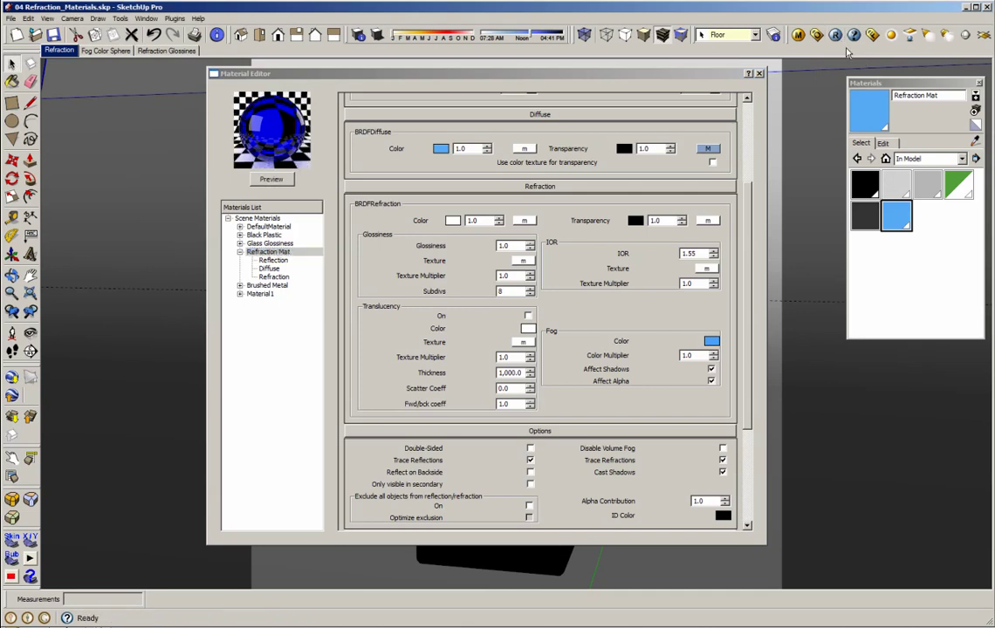
{"action": "left_click", "coordinate": [876, 39]}
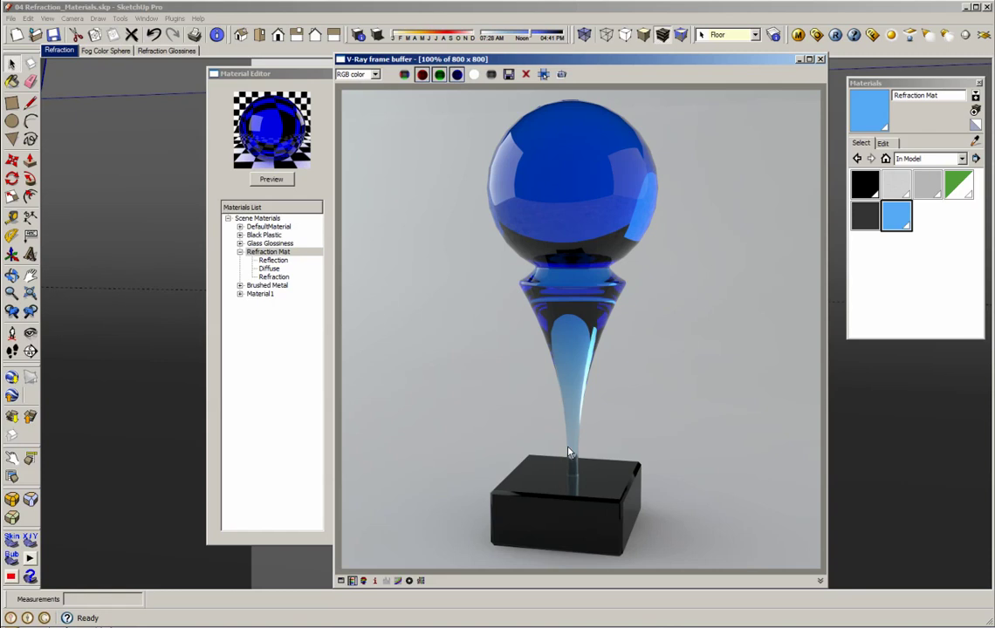
{"action": "left_click", "coordinate": [820, 60]}
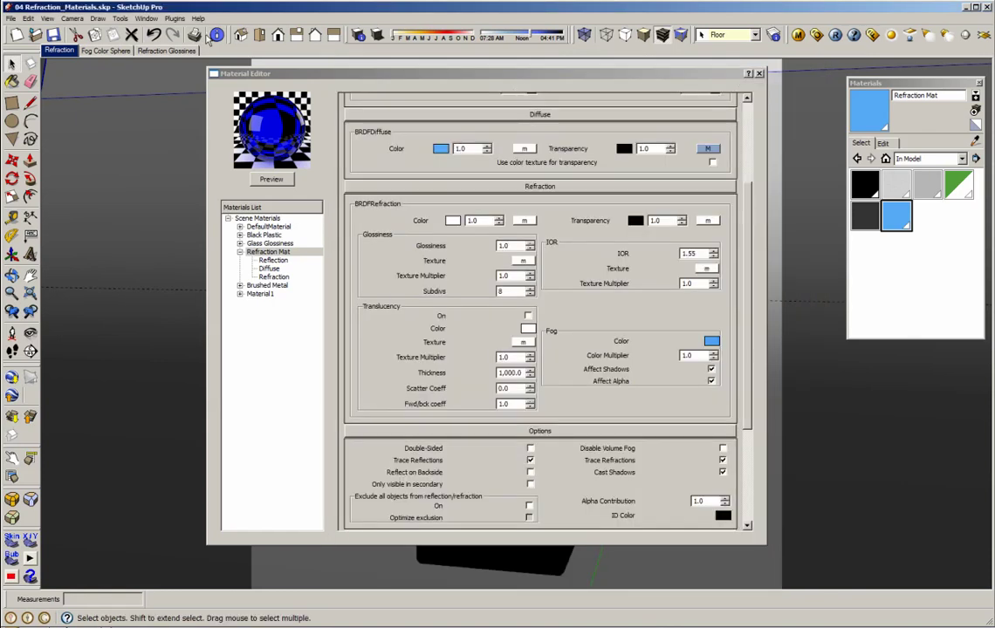
Switch to the Fog Color Sphere scene, close the Material Editor, and render the three spheres.
{"action": "left_click", "coordinate": [105, 55]}
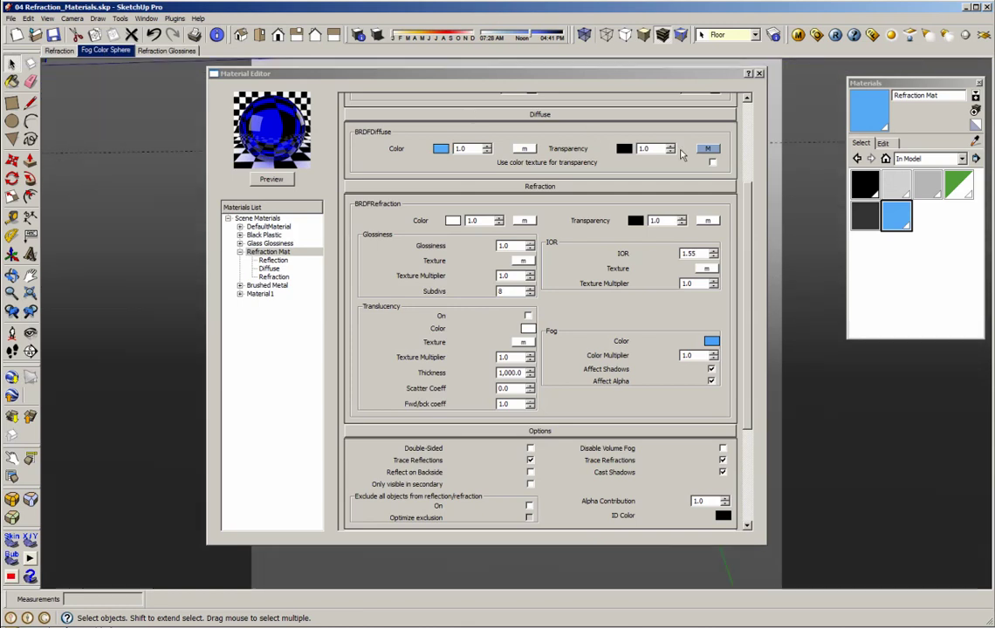
{"action": "left_click", "coordinate": [759, 72]}
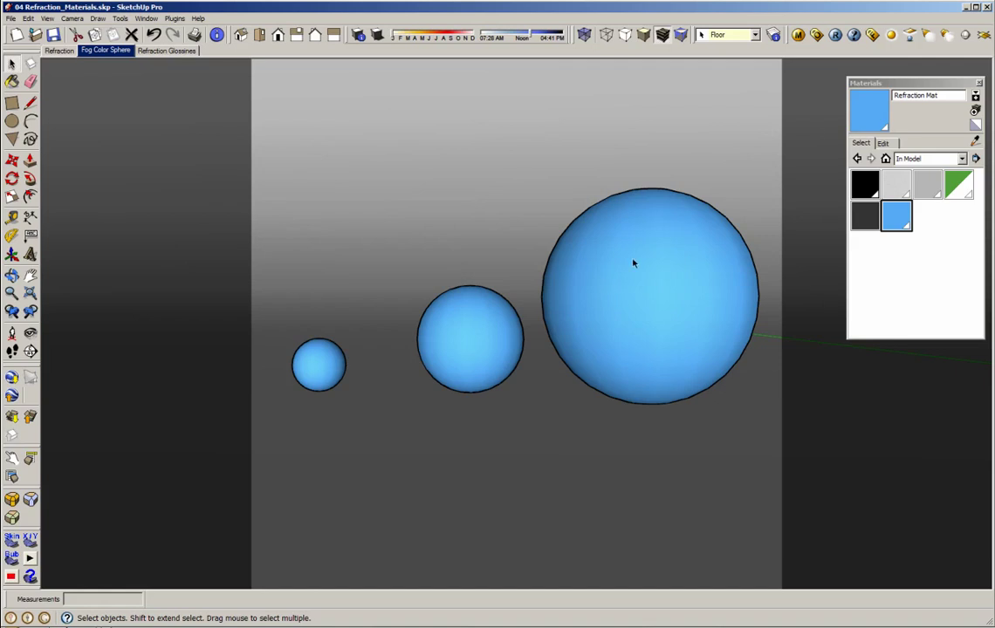
{"action": "left_click", "coordinate": [836, 36]}
{"action": "left_click", "coordinate": [872, 36]}
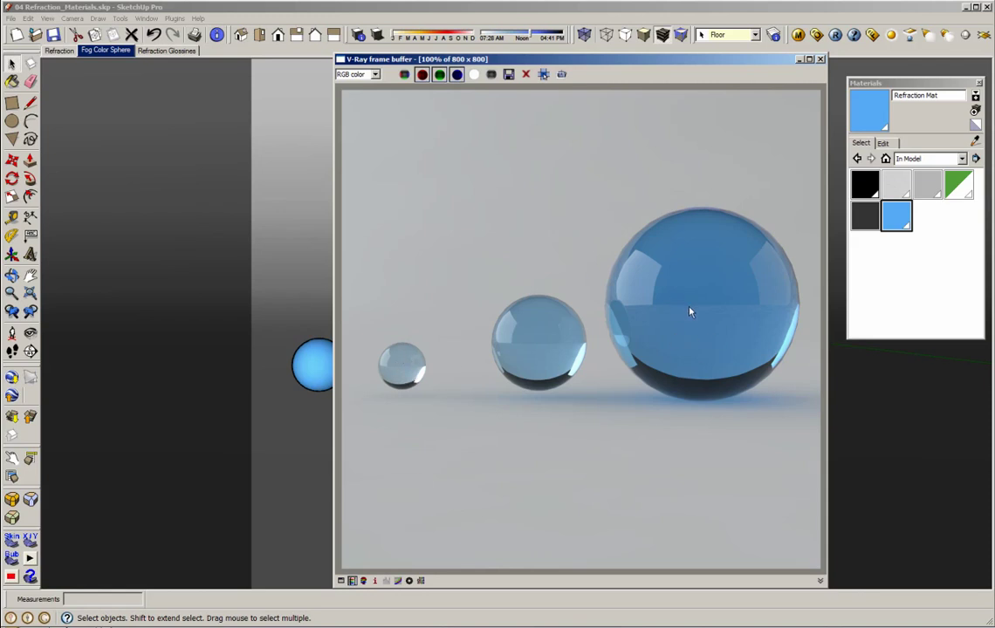
Set the Refraction Mat's Fog Color Multiplier to 3 and check the rendered spheres.
{"action": "left_click", "coordinate": [798, 36]}
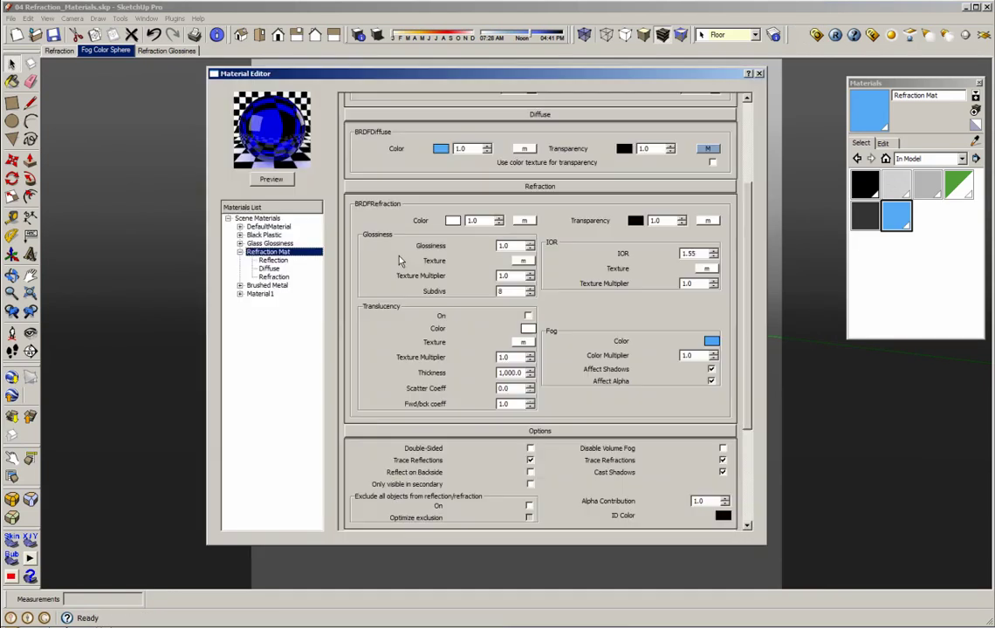
{"action": "double_click", "coordinate": [685, 355]}
{"action": "type", "text": "3"}
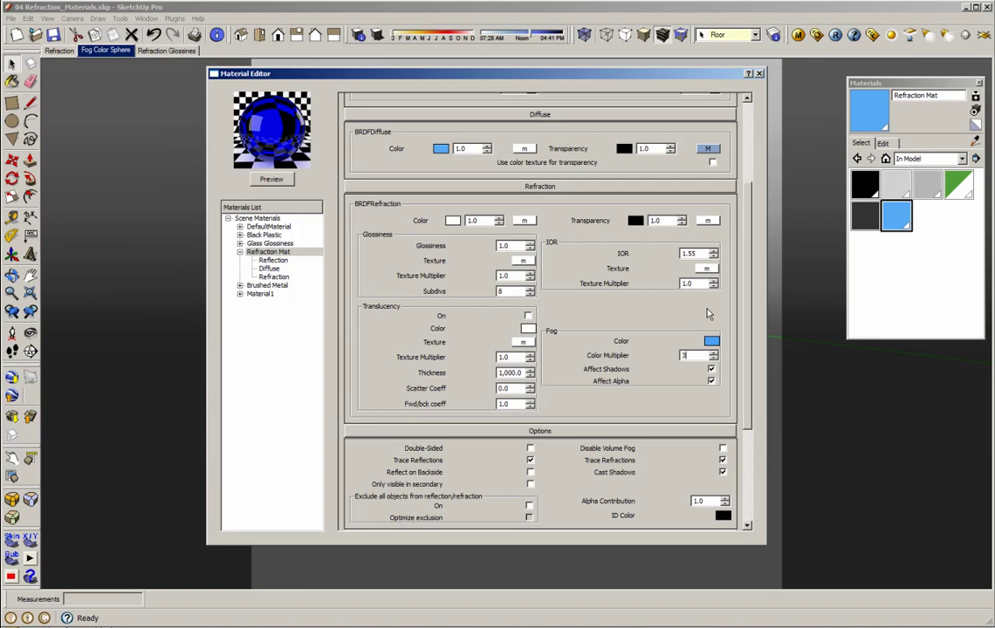
{"action": "left_click", "coordinate": [835, 35]}
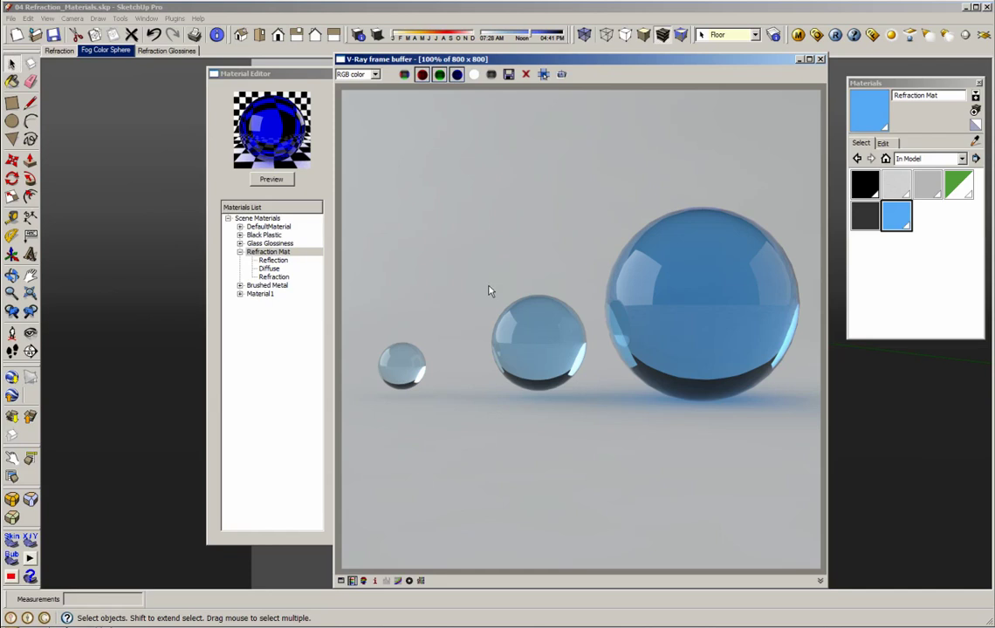
{"action": "left_click", "coordinate": [318, 339]}
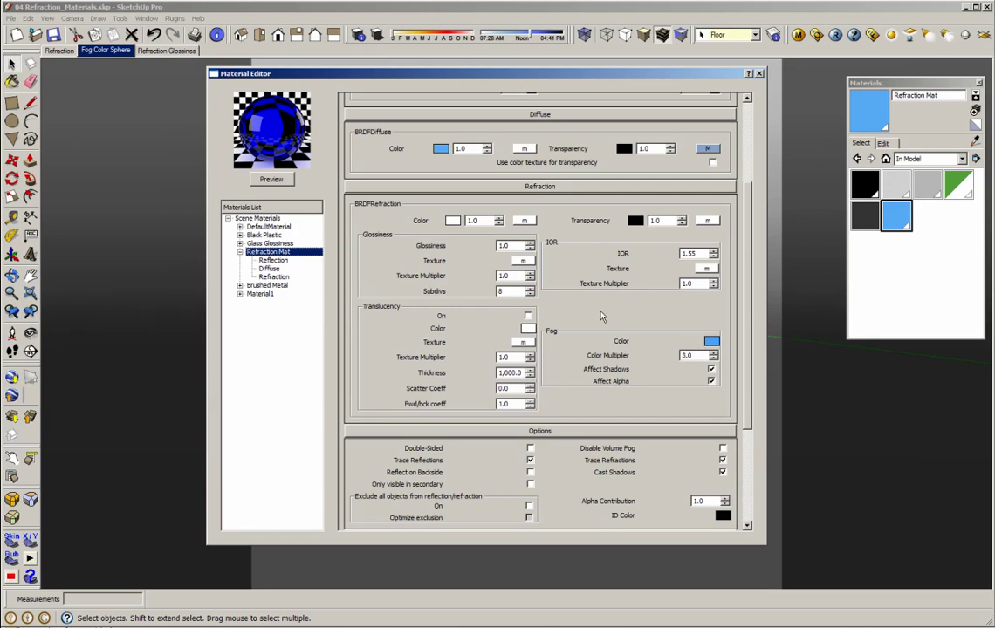
Switch to the Refraction Glossines scene, uncover its glass panel and text, and reopen the Material Editor.
{"action": "left_click", "coordinate": [181, 51]}
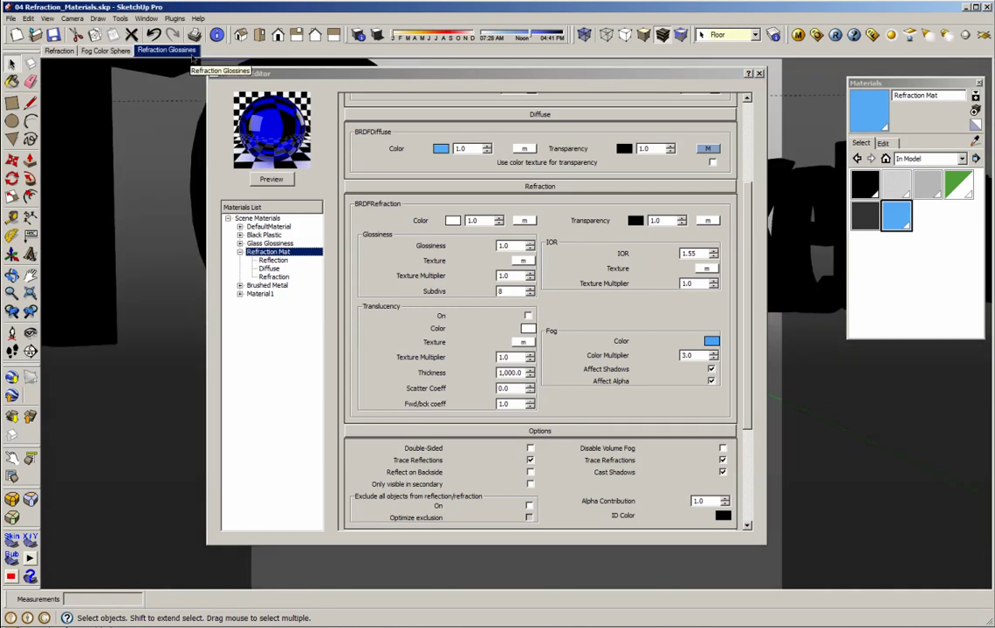
{"action": "left_click", "coordinate": [759, 73]}
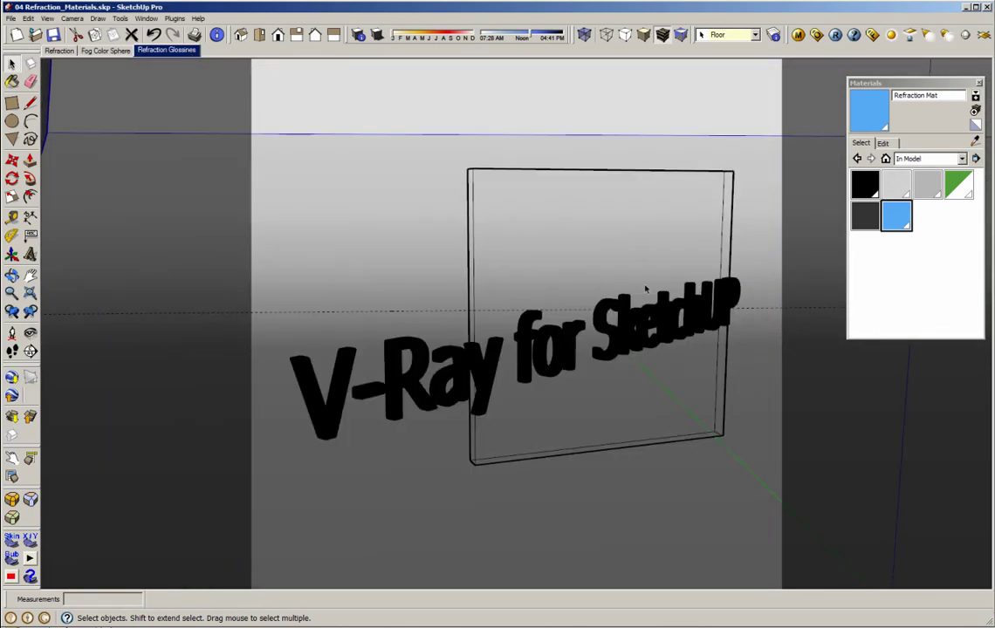
{"action": "left_click", "coordinate": [798, 34]}
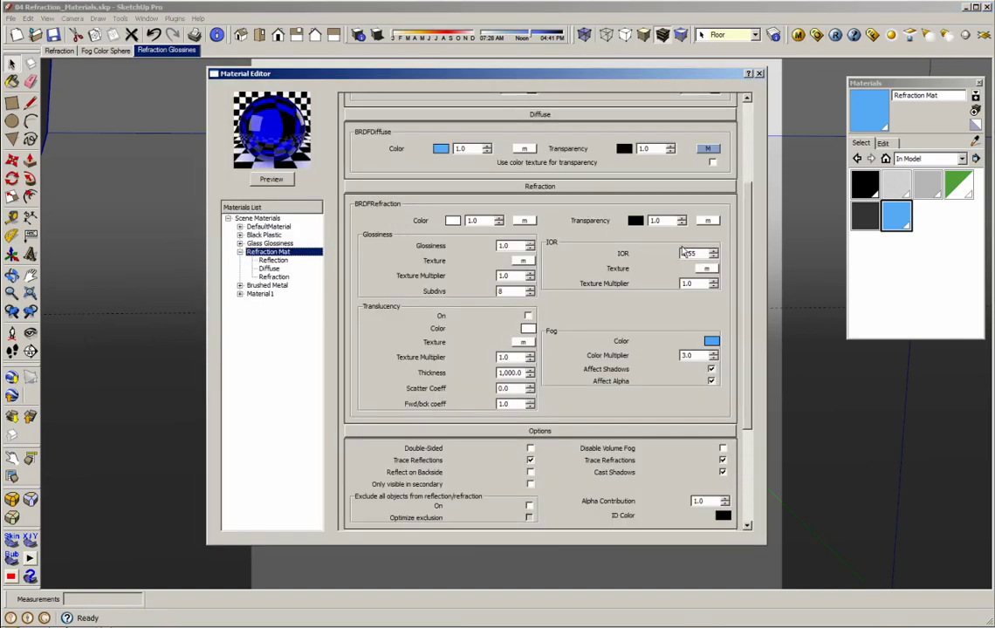
Select the Glass Glossiness material, render the scene to check its blurred refraction, and close the Material Editor.
{"action": "scroll", "coordinate": [747, 266], "scroll_direction": "up", "scroll_amount": 3}
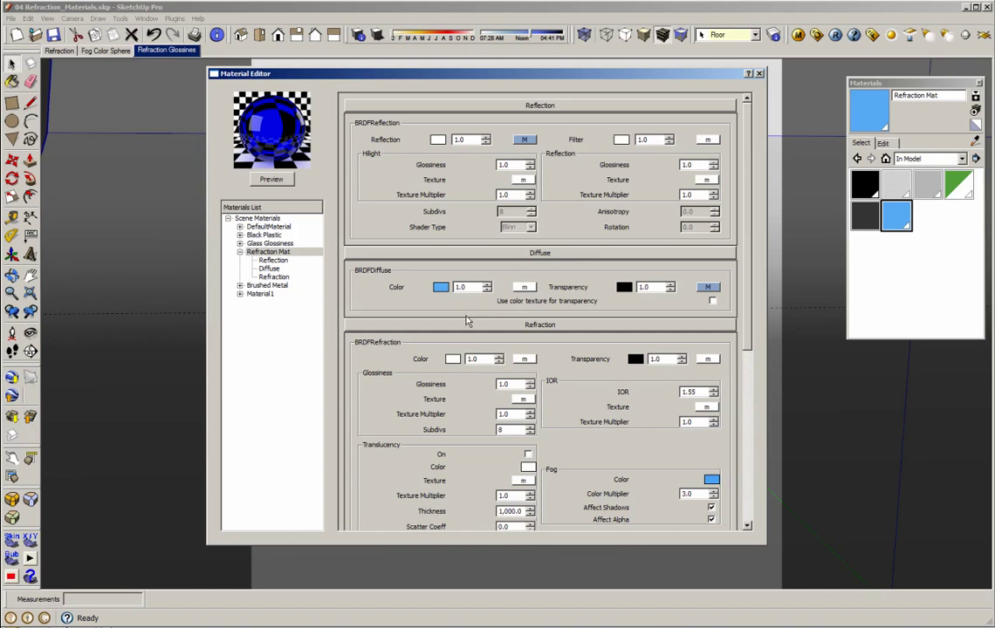
{"action": "left_click", "coordinate": [276, 243]}
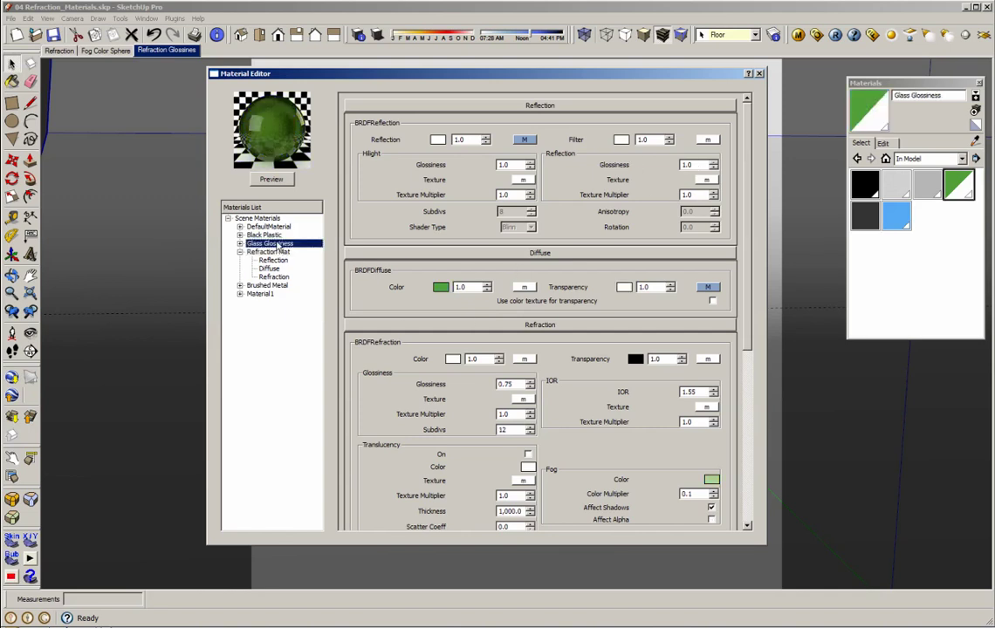
{"action": "double_click", "coordinate": [511, 384]}
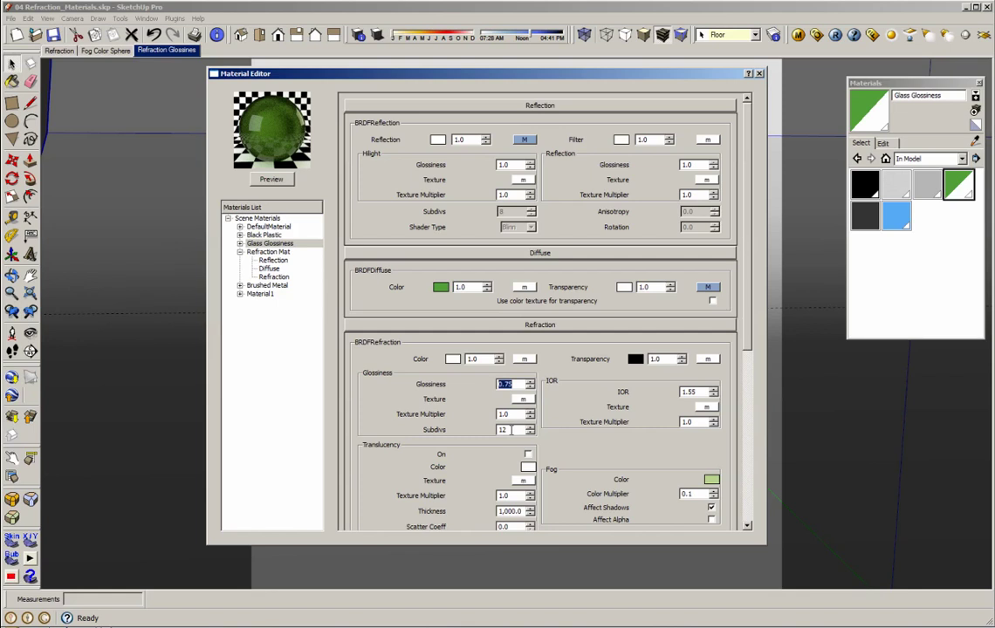
{"action": "left_click", "coordinate": [836, 37]}
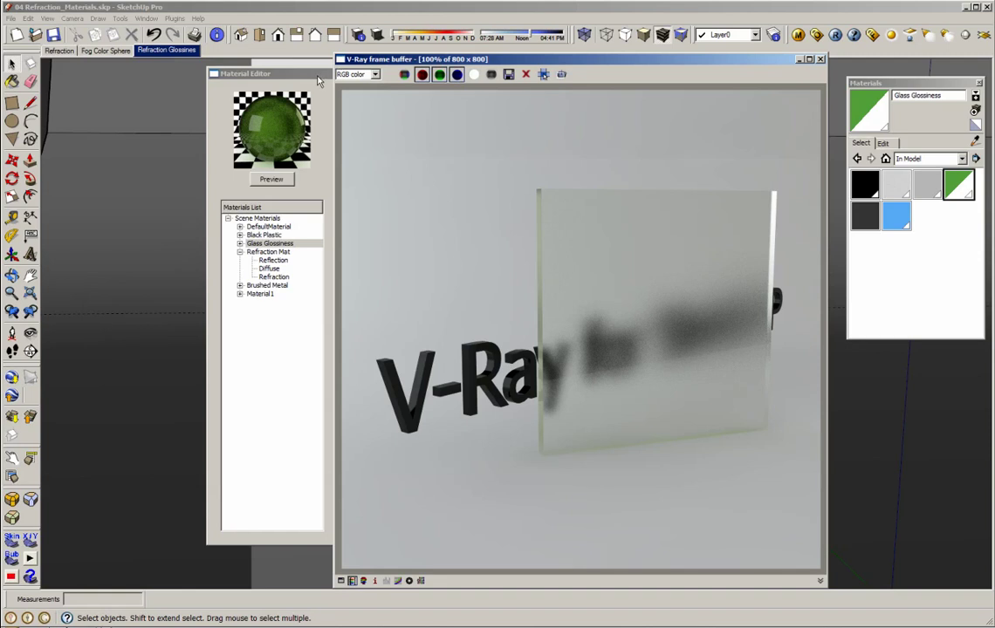
{"action": "left_click", "coordinate": [284, 73]}
{"action": "left_click", "coordinate": [759, 73]}
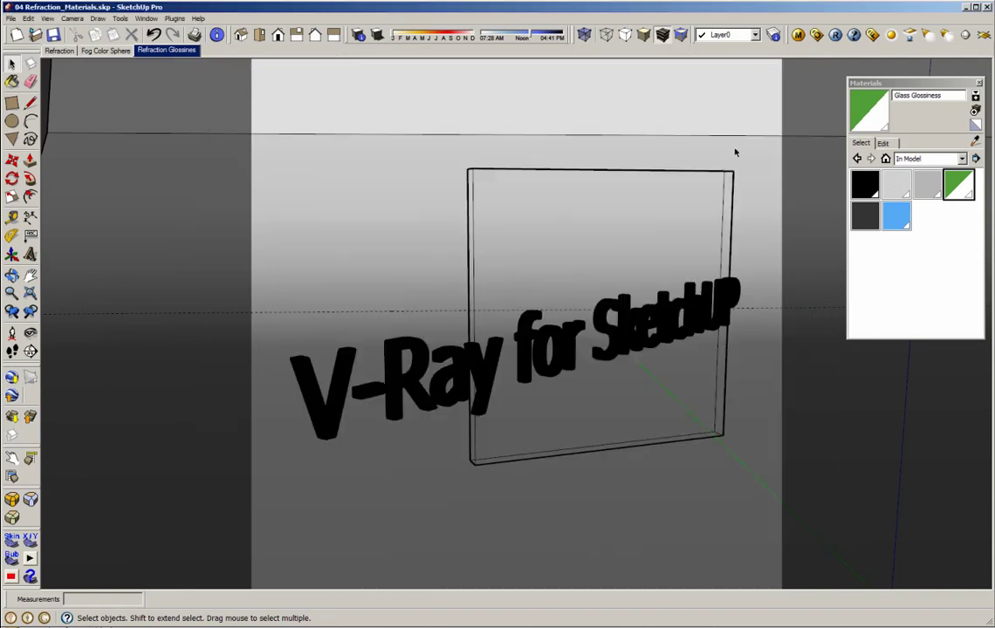
Orbit above the glass panel and text to examine their spacing, restore the scene view, and show the render.
{"action": "mouse_move", "coordinate": [617, 240]}
{"action": "middle_mouse_down"}
{"action": "mouse_move", "coordinate": [677, 399]}
{"action": "mouse_move", "coordinate": [640, 468]}
{"action": "mouse_move", "coordinate": [593, 344]}
{"action": "mouse_move", "coordinate": [566, 453]}
{"action": "mouse_move", "coordinate": [572, 444]}
{"action": "middle_mouse_up"}
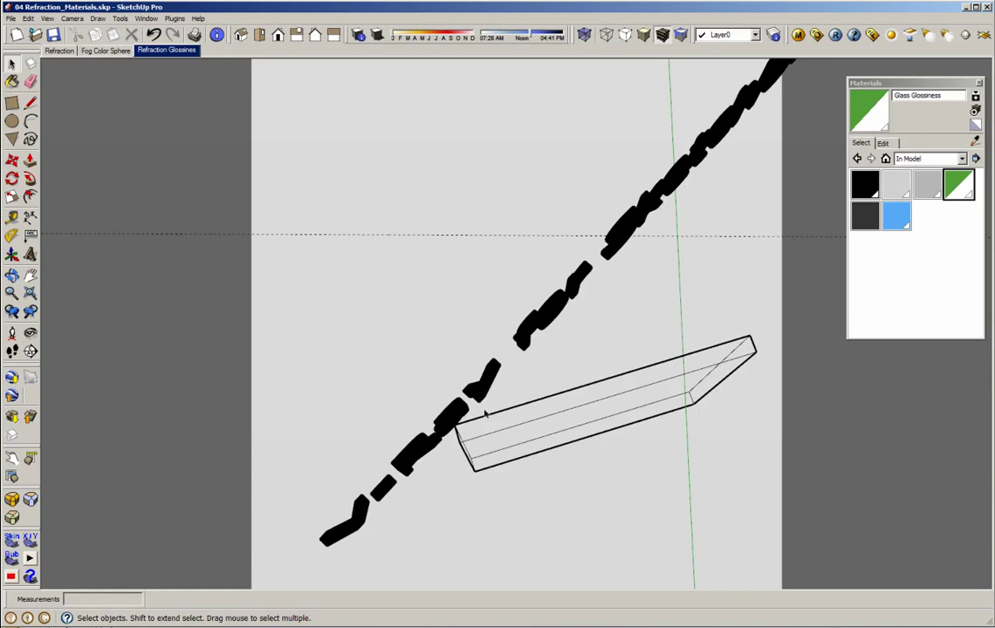
{"action": "mouse_move", "coordinate": [485, 415]}
{"action": "middle_mouse_down"}
{"action": "mouse_move", "coordinate": [520, 448]}
{"action": "mouse_move", "coordinate": [489, 374]}
{"action": "mouse_move", "coordinate": [473, 282]}
{"action": "middle_mouse_up"}
{"action": "left_click", "coordinate": [166, 49]}
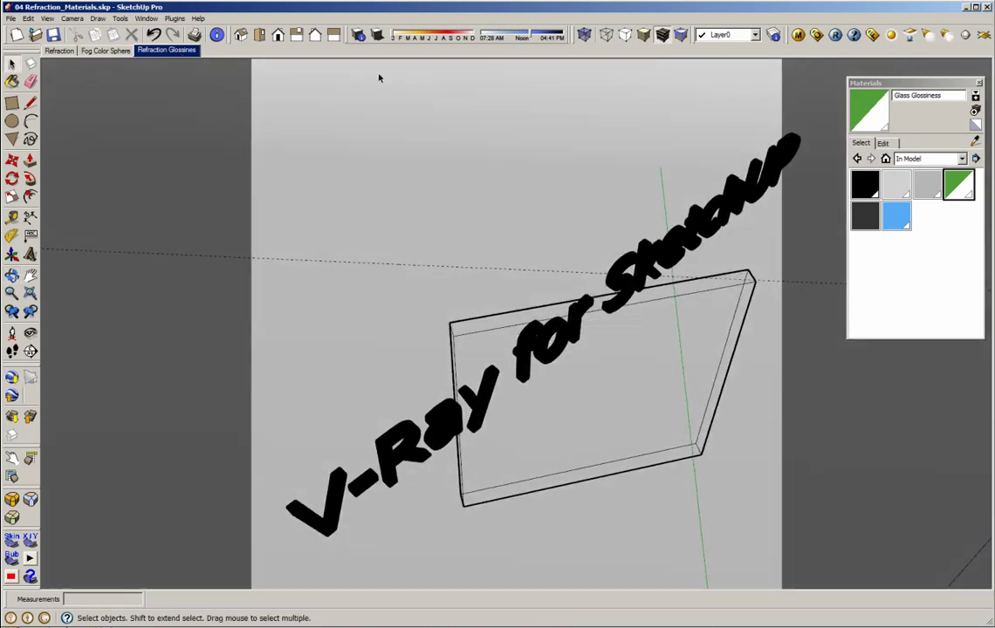
{"action": "left_click", "coordinate": [836, 36]}
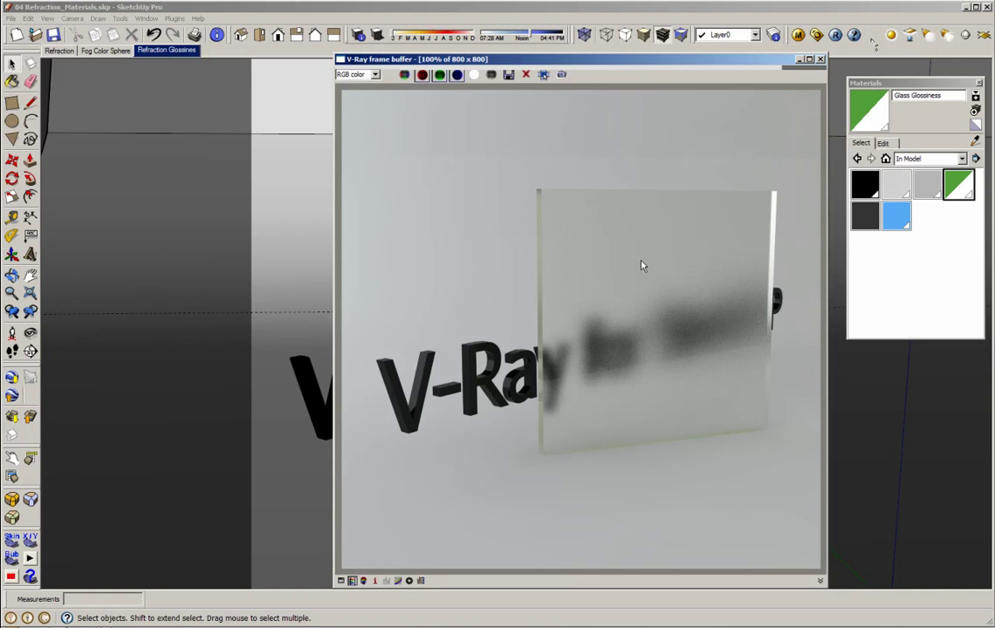
Reopen the Material Editor and set the Glass Glossiness material's refraction IOR to 2.47.
{"action": "left_click", "coordinate": [798, 35]}
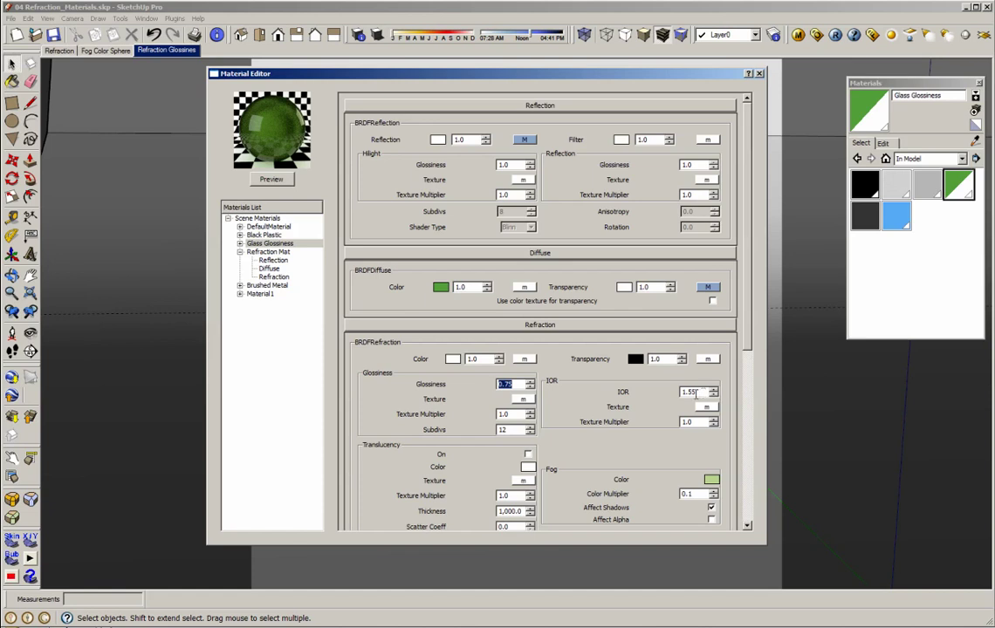
{"action": "left_click_drag", "start_coordinate": [699, 392], "coordinate": [654, 394]}
{"action": "type", "text": "2.47"}
{"action": "scroll", "coordinate": [741, 412], "scroll_direction": "down", "scroll_amount": 3}
{"action": "scroll", "coordinate": [742, 417], "scroll_direction": "down", "scroll_amount": 1}
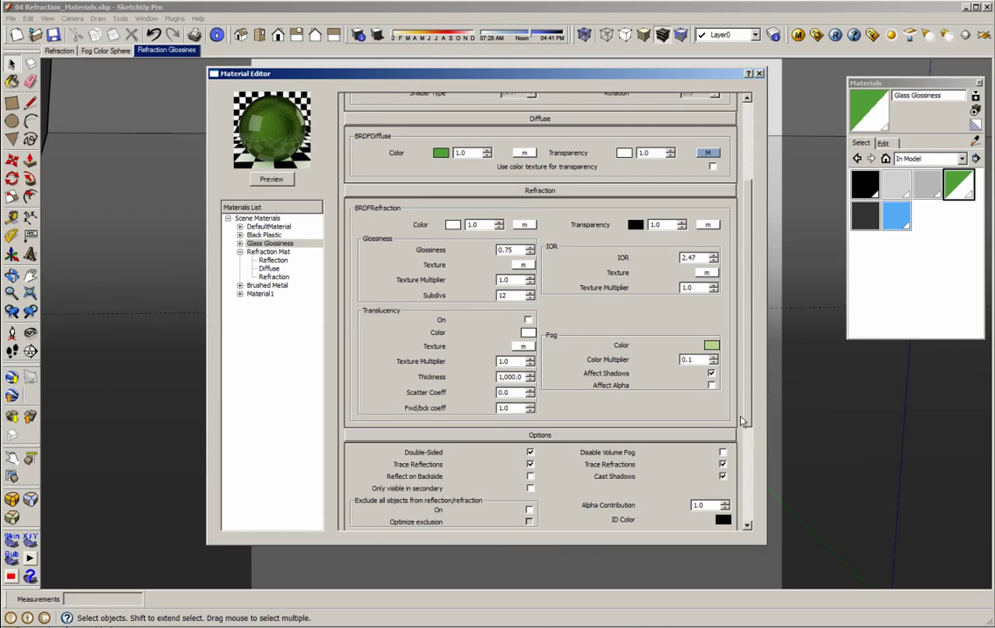
{"action": "left_click", "coordinate": [711, 374]}
{"action": "left_click", "coordinate": [711, 373]}
{"action": "left_click", "coordinate": [711, 385]}
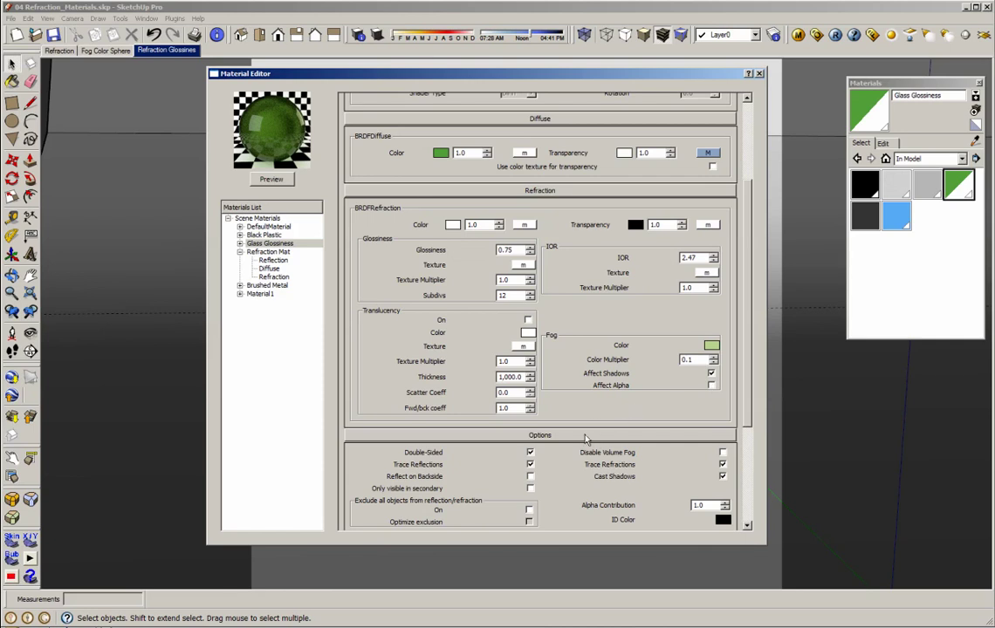